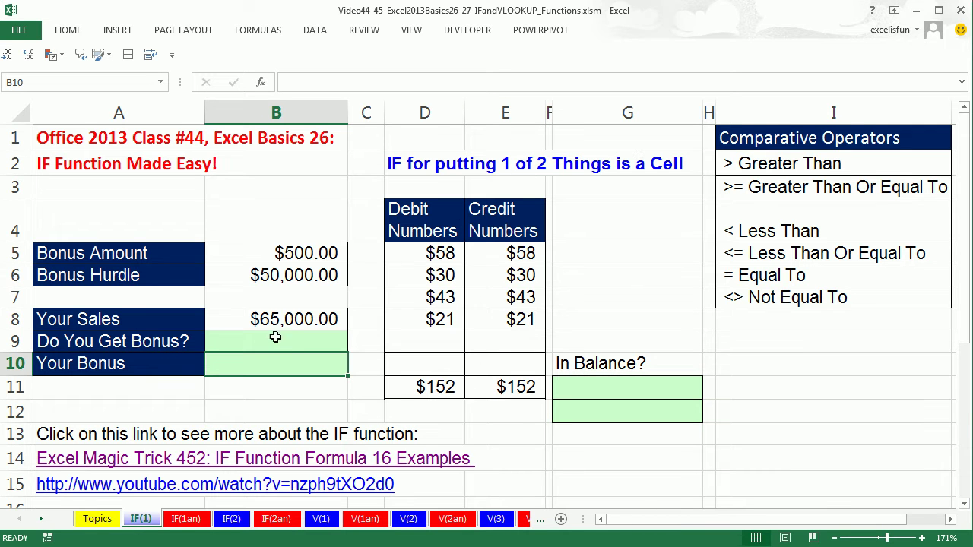
Check the sales figure against the bonus hurdle and enter 500 as the Your Bonus amount in B10
{"action": "left_click", "coordinate": [229, 326]}
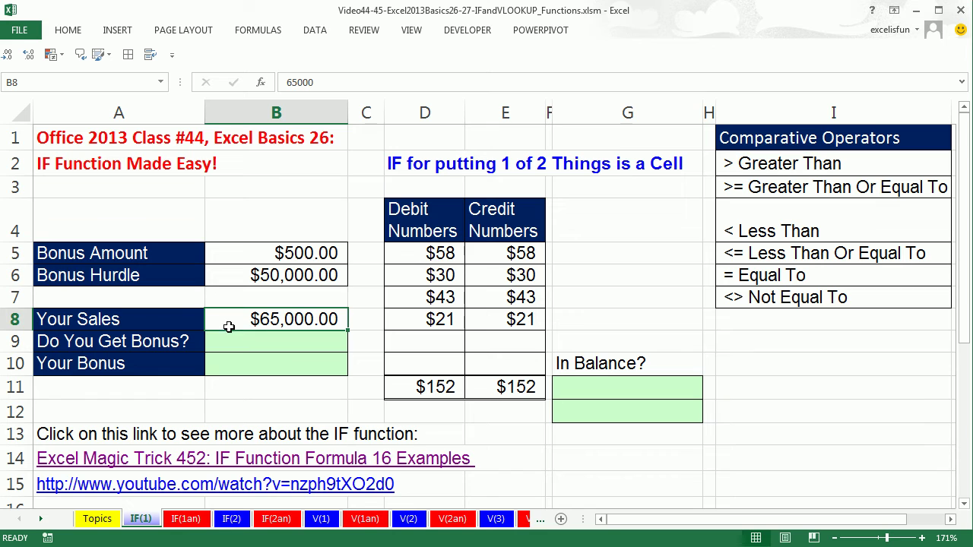
{"action": "left_click", "coordinate": [232, 279]}
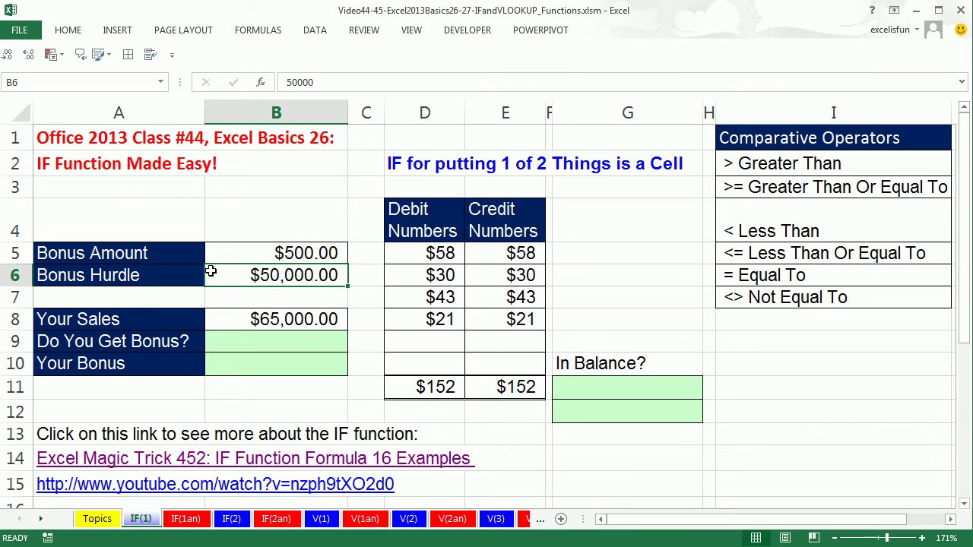
{"action": "left_click", "coordinate": [270, 254]}
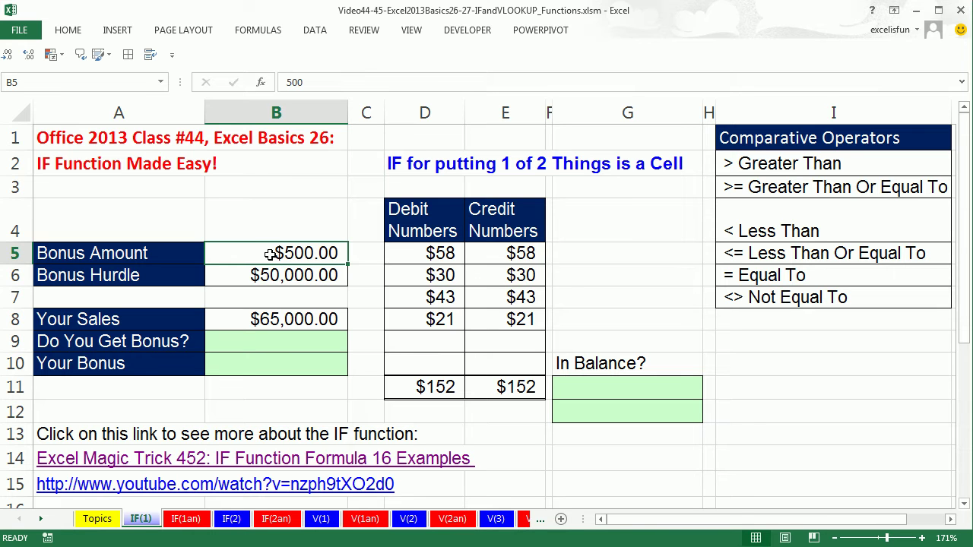
{"action": "left_click", "coordinate": [281, 365]}
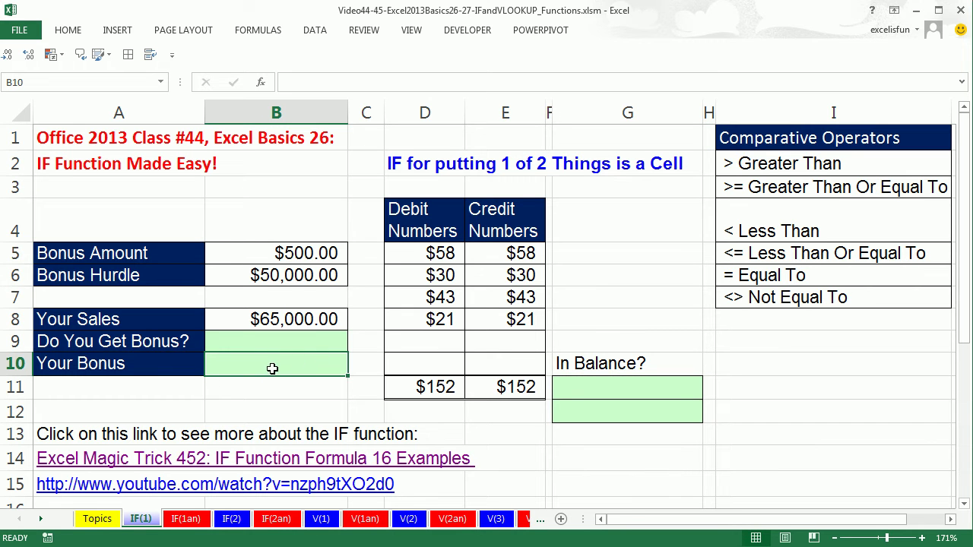
{"action": "left_click", "coordinate": [321, 319]}
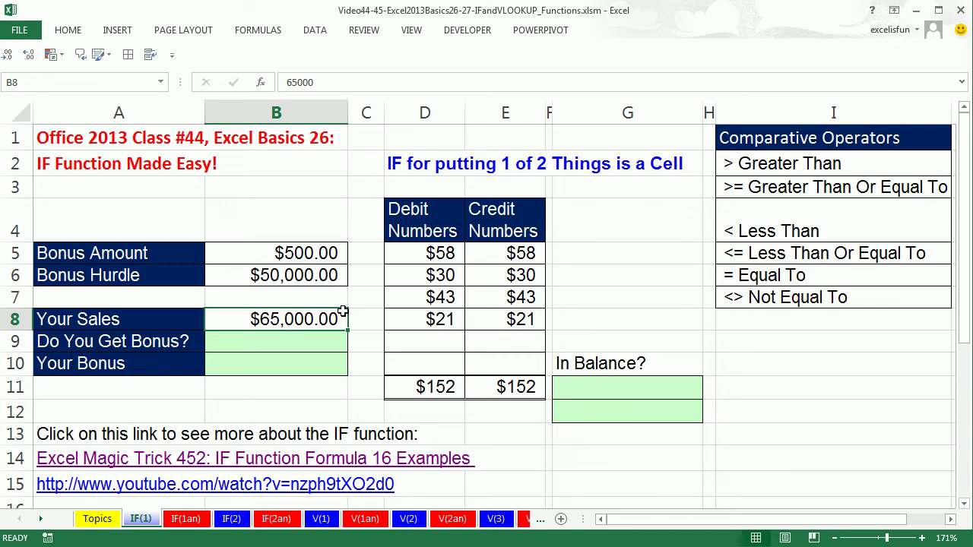
{"action": "left_click", "coordinate": [306, 365]}
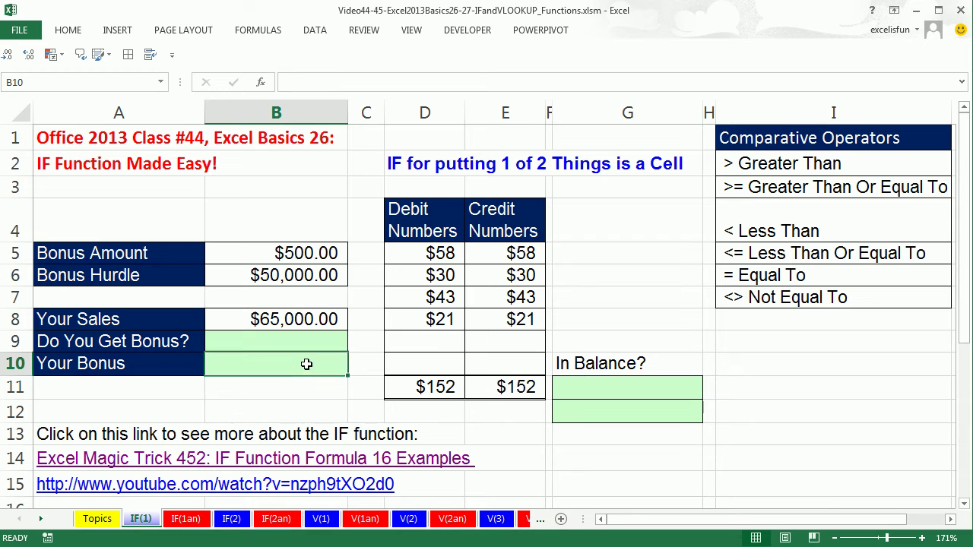
{"action": "type", "text": "500"}
{"action": "key", "text": "ctrl+Return"}
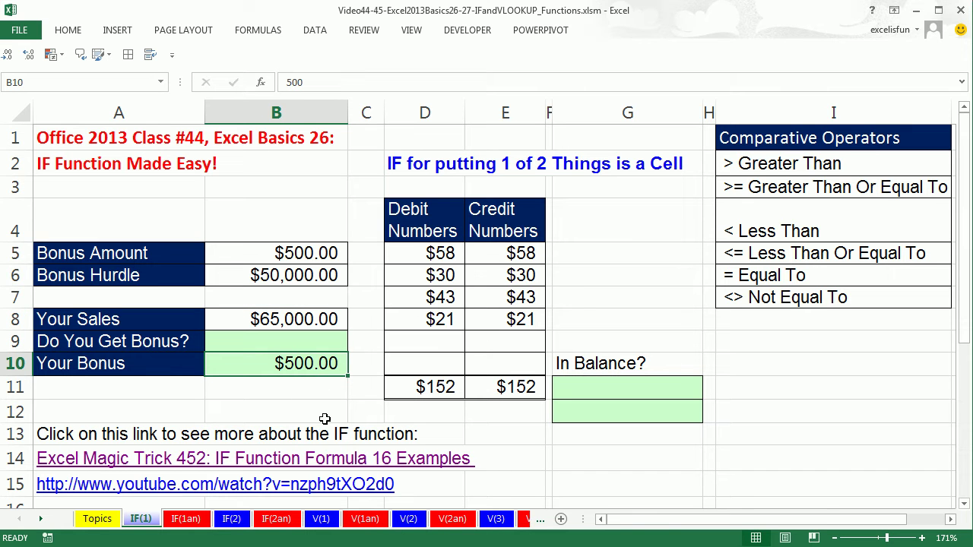
Set Your Sales in B8 to 10000 and manually change Your Bonus in B10 to 0
{"action": "left_click", "coordinate": [291, 322]}
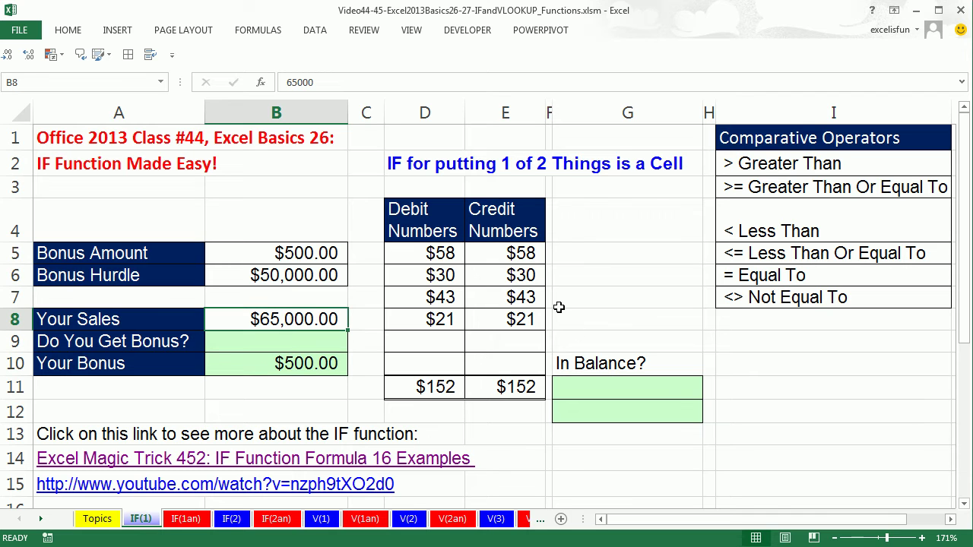
{"action": "type", "text": "10000"}
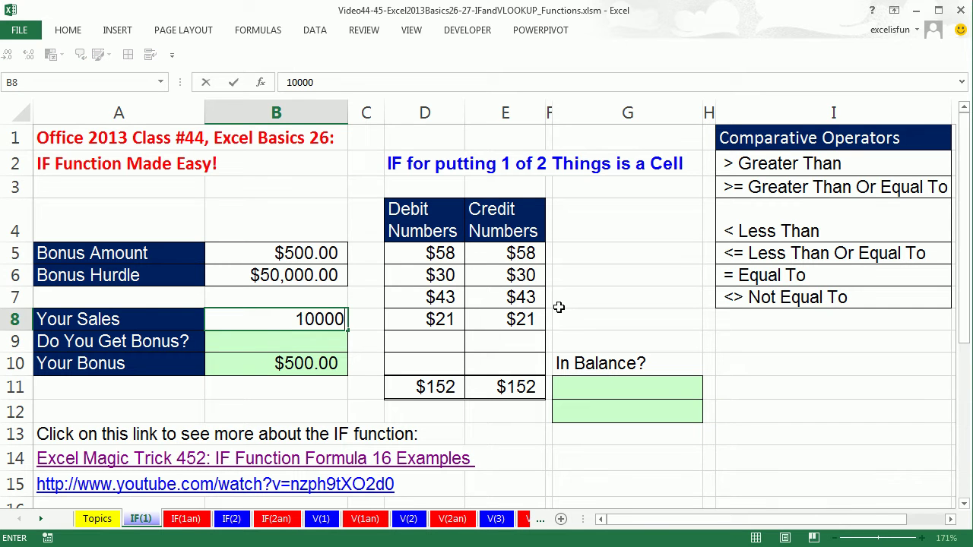
{"action": "key", "text": "ctrl+Return"}
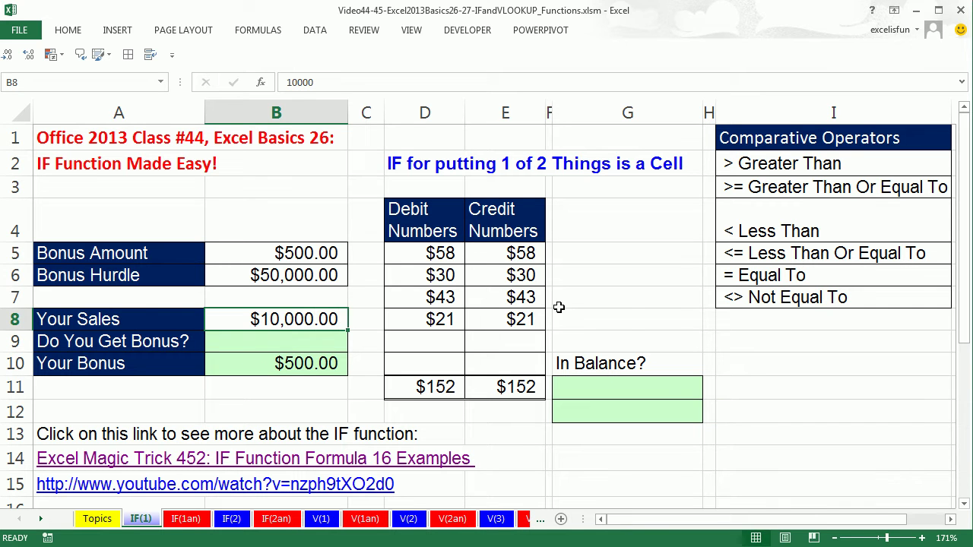
{"action": "left_click", "coordinate": [337, 364]}
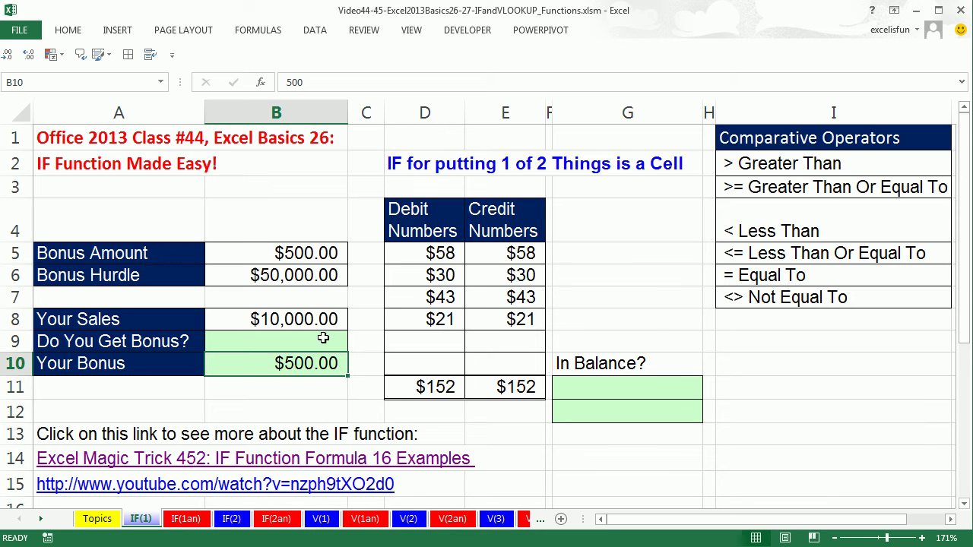
{"action": "type", "text": "0"}
{"action": "key", "text": "ctrl+Return"}
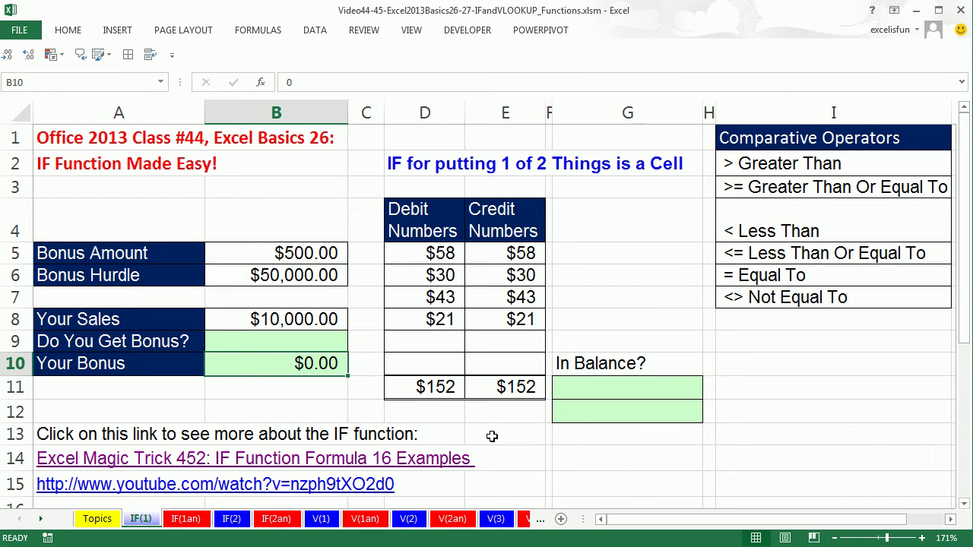
Set Your Sales in B8 to 75000 and manually enter 500 for Your Bonus in B10
{"action": "left_click", "coordinate": [316, 321]}
{"action": "type", "text": "75000"}
{"action": "key", "text": "ctrl+Return"}
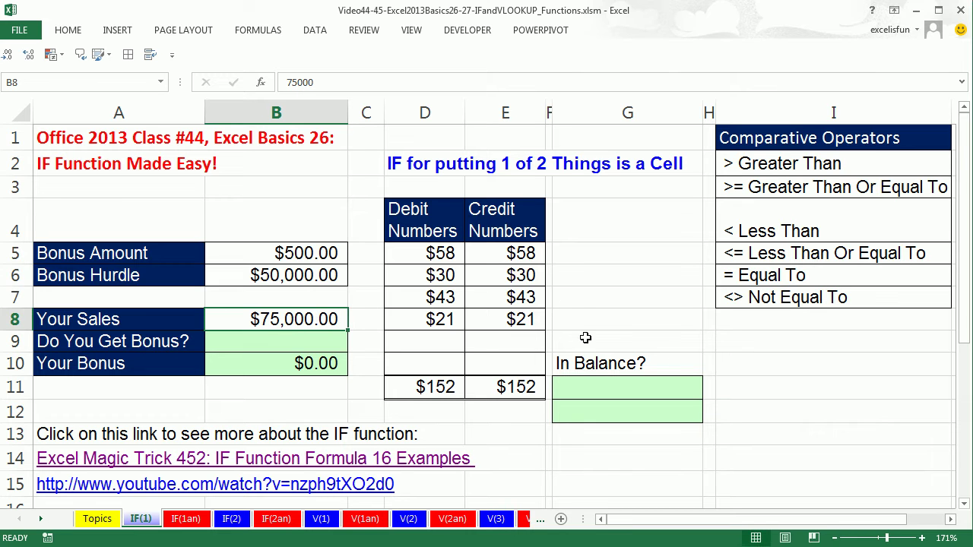
{"action": "left_click", "coordinate": [336, 362]}
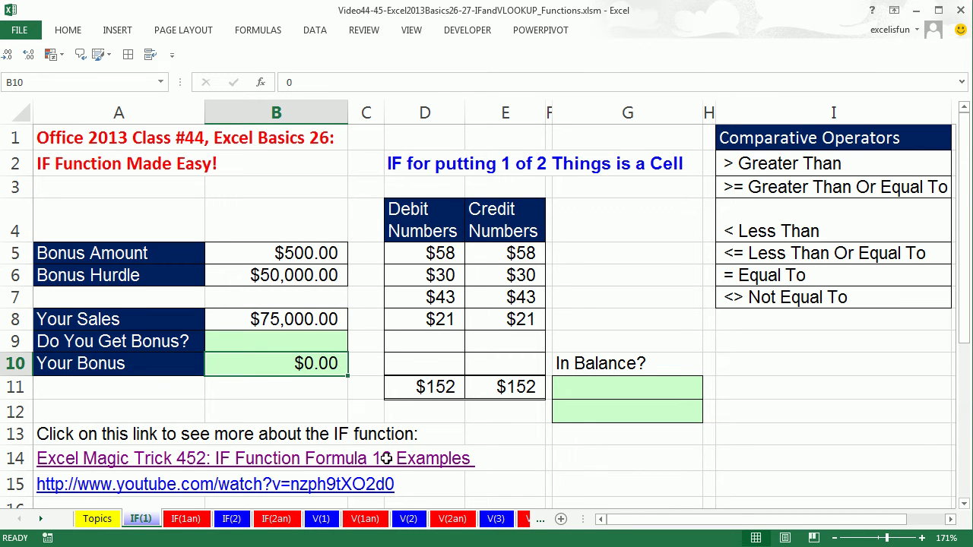
{"action": "type", "text": "500"}
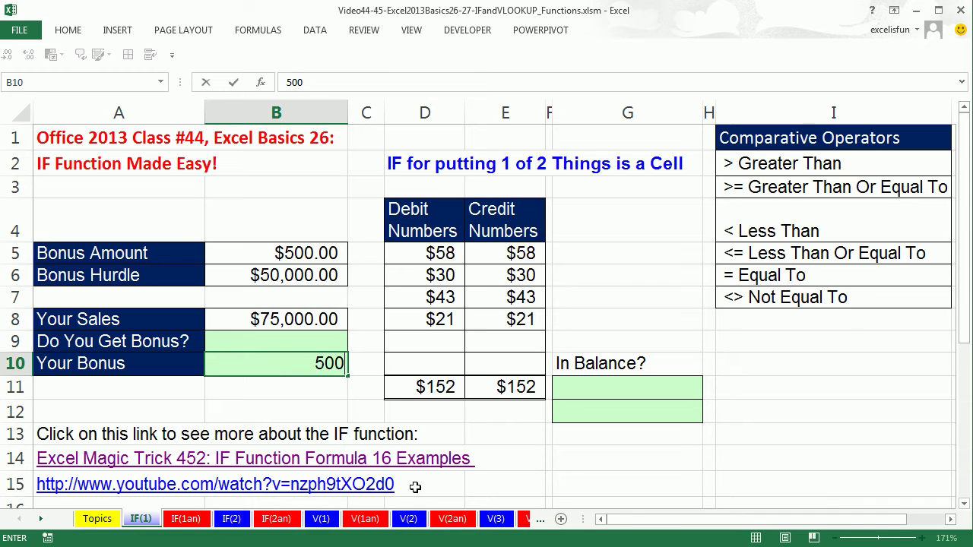
{"action": "key", "text": "ctrl+Return"}
Set Your Sales in B8 to 1 and manually enter 0 for Your Bonus in B10
{"action": "left_click", "coordinate": [274, 321]}
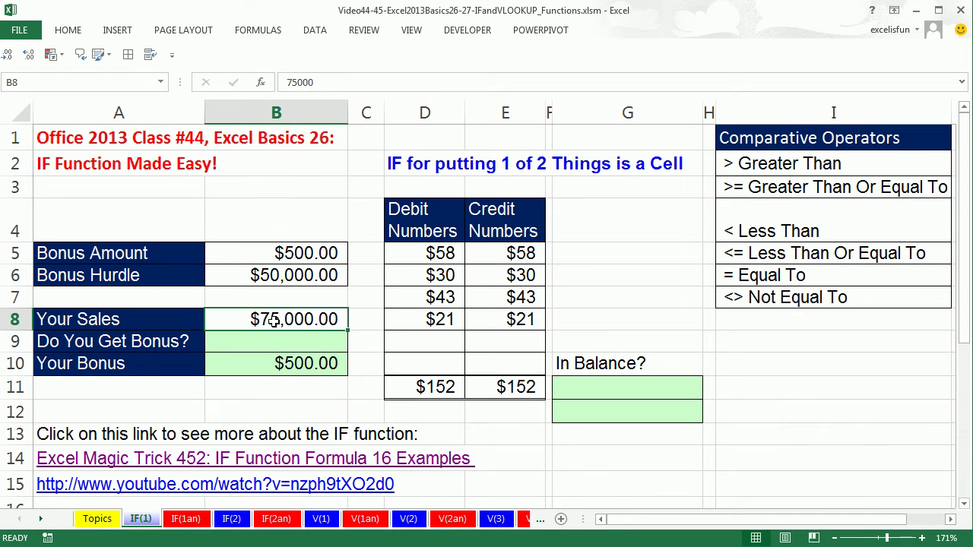
{"action": "type", "text": "1"}
{"action": "key", "text": "ctrl+Return"}
{"action": "left_click", "coordinate": [334, 362]}
{"action": "type", "text": "0"}
{"action": "key", "text": "ctrl+Return"}
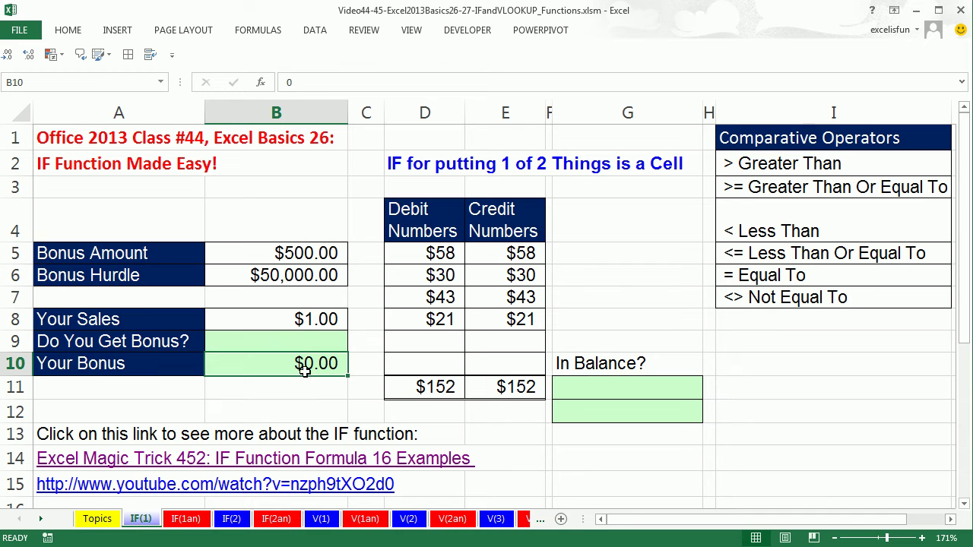
Set Your Sales in B8 to 65000 and clear the manually entered Your Bonus value in B10
{"action": "left_click", "coordinate": [314, 320]}
{"action": "type", "text": "650000"}
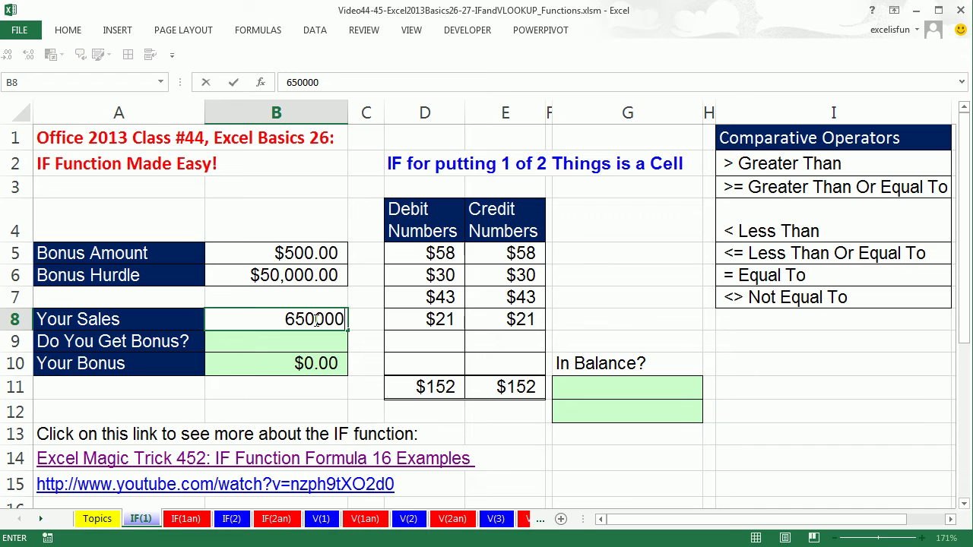
{"action": "key", "text": "BackSpace"}
{"action": "key", "text": "ctrl+Return"}
{"action": "left_click", "coordinate": [326, 363]}
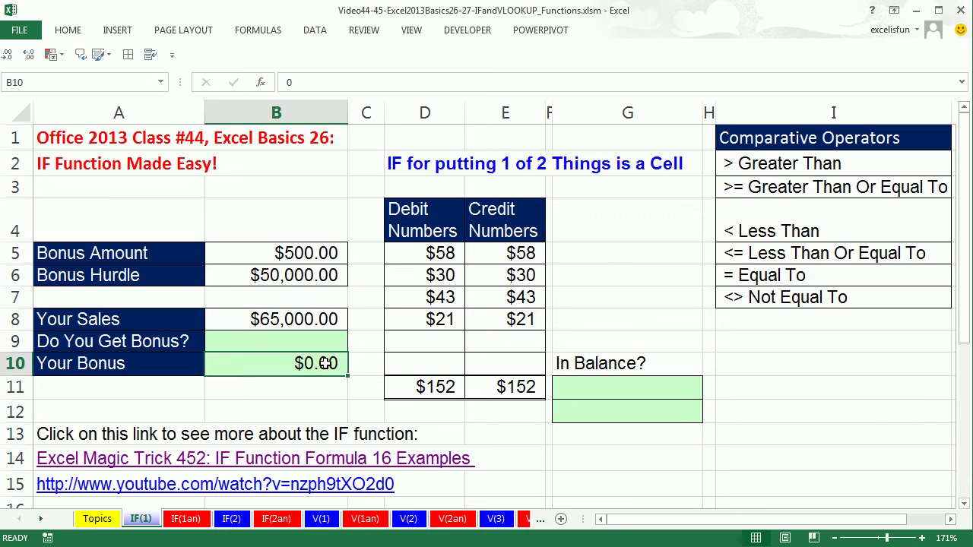
{"action": "key", "text": "Delete"}
{"action": "left_click", "coordinate": [342, 408]}
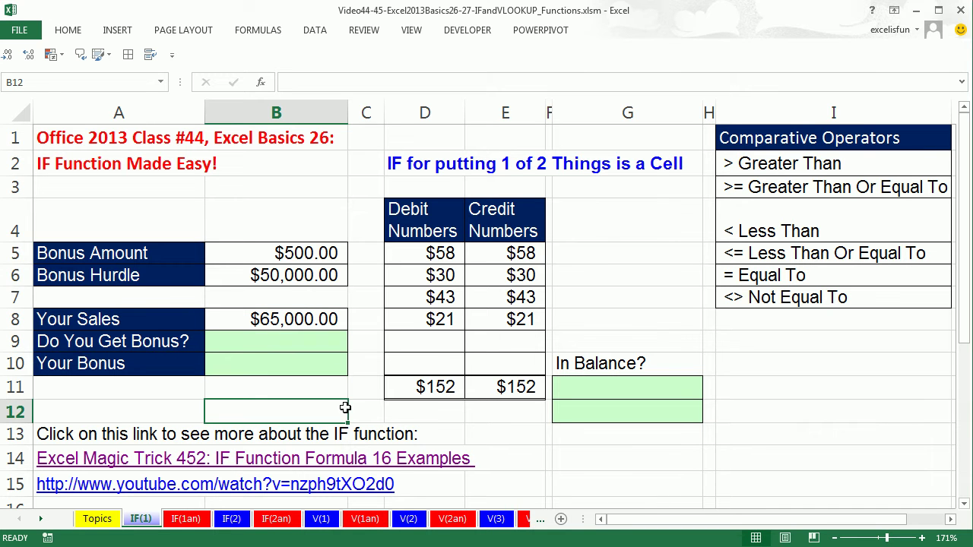
Compare the sales with the bonus hurdle and manually enter TRUE for Do You Get Bonus? in B9
{"action": "left_click", "coordinate": [283, 347]}
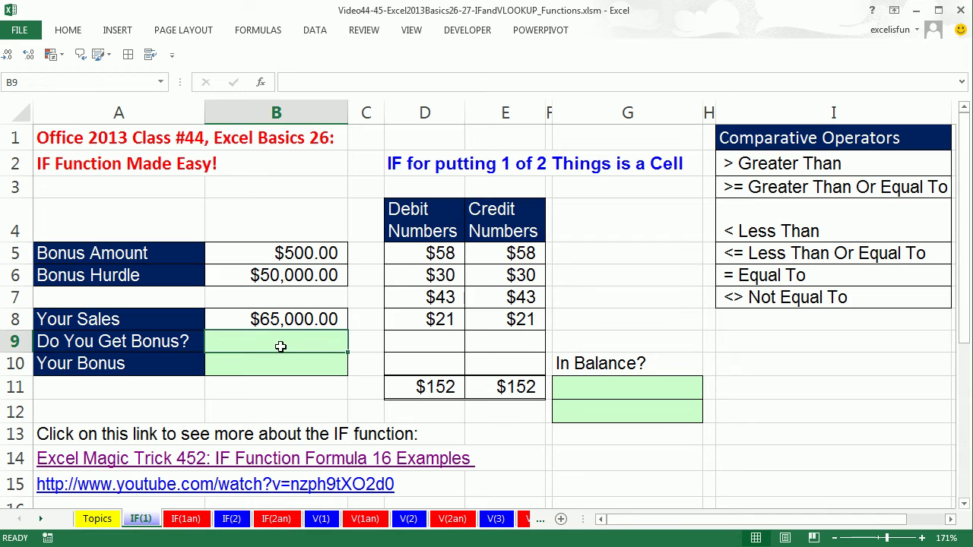
{"action": "left_click", "coordinate": [303, 316]}
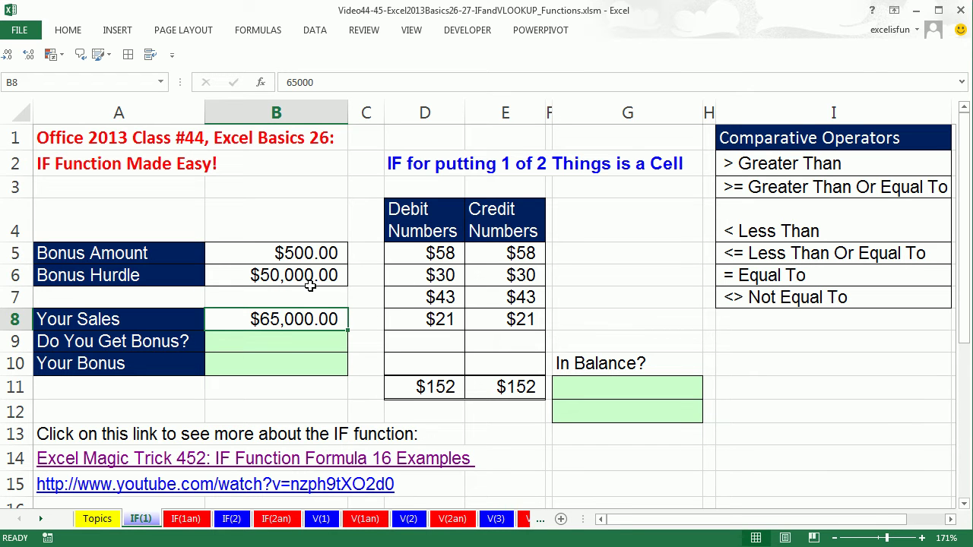
{"action": "left_click", "coordinate": [308, 339]}
{"action": "type", "text": "true"}
{"action": "key", "text": "Return"}
Set Your Sales in B8 to 1 and manually enter FALSE for Do You Get Bonus? in B9
{"action": "left_click", "coordinate": [327, 319]}
{"action": "double_click", "coordinate": [327, 320]}
{"action": "type", "text": "1"}
{"action": "key", "text": "ctrl+Return"}
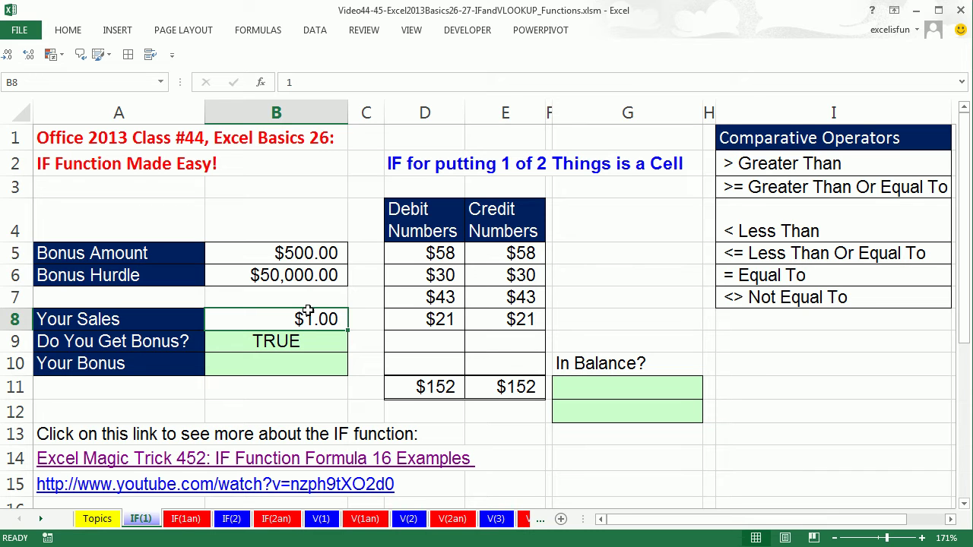
{"action": "left_click", "coordinate": [312, 342]}
{"action": "type", "text": "fals"}
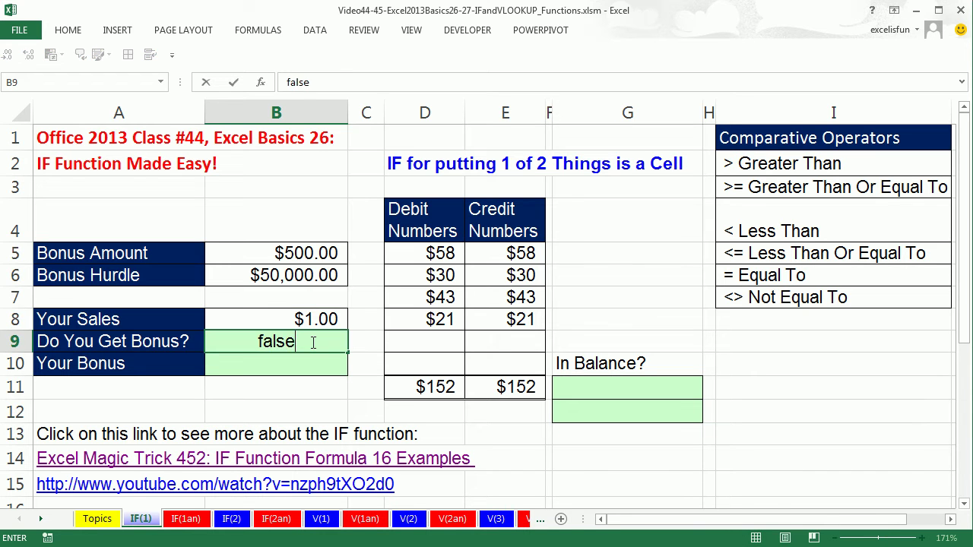
{"action": "type", "text": "e"}
{"action": "key", "text": "Return"}
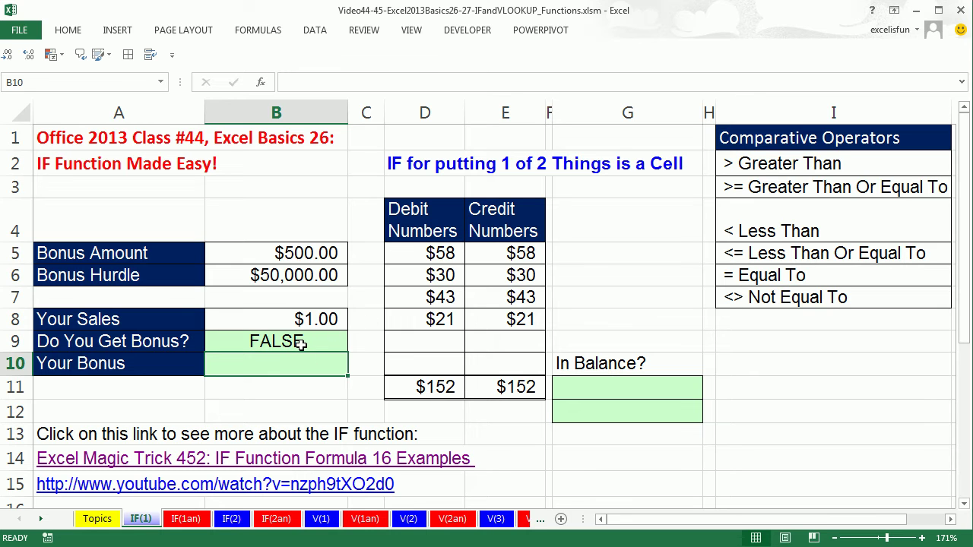
Replace the hard-coded value in B9 with the formula =B8>=B6, testing whether sales meet the bonus hurdle
{"action": "left_click", "coordinate": [302, 344]}
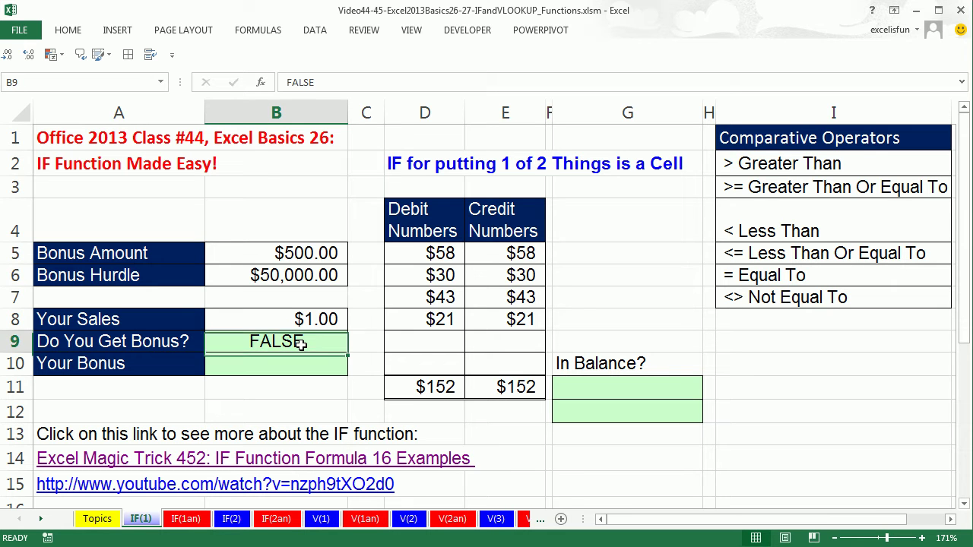
{"action": "key", "text": "Delete"}
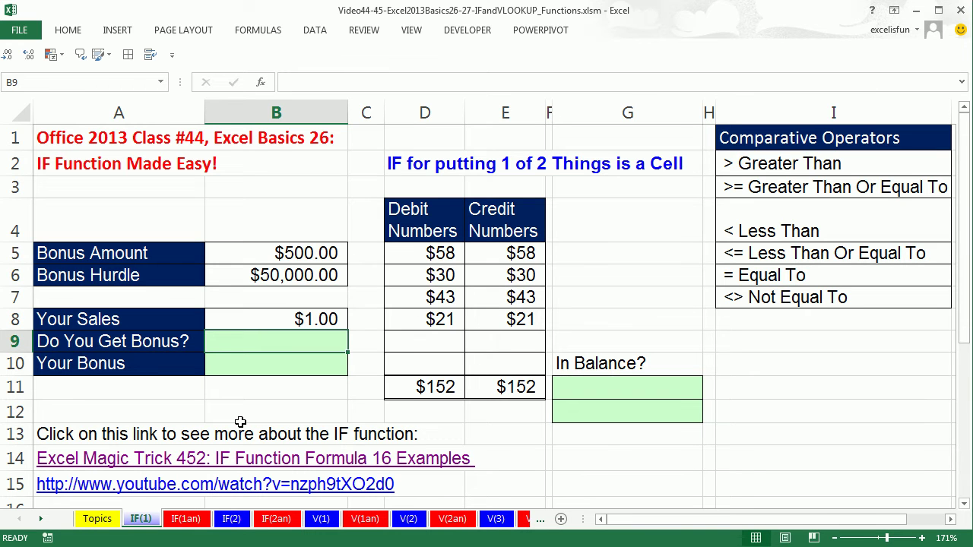
{"action": "type", "text": "="}
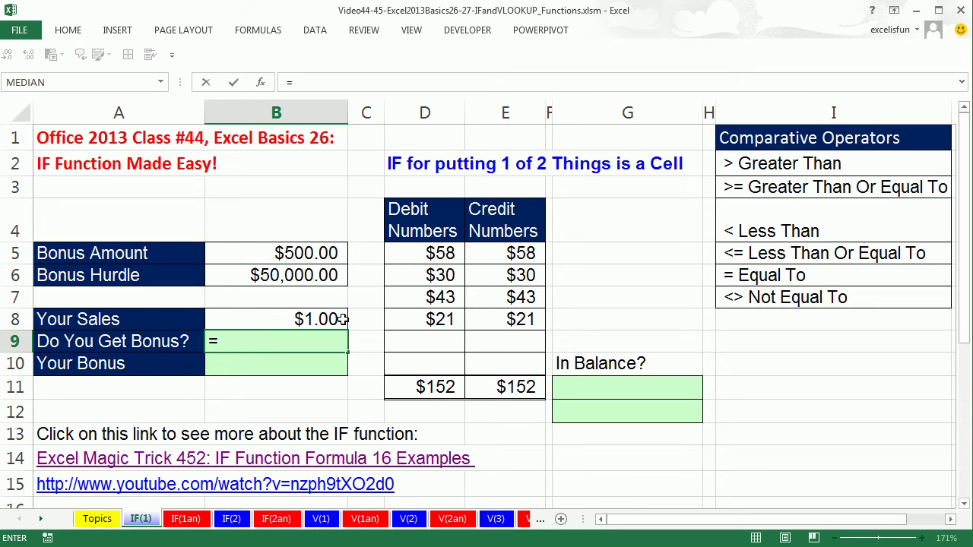
{"action": "left_click", "coordinate": [279, 319]}
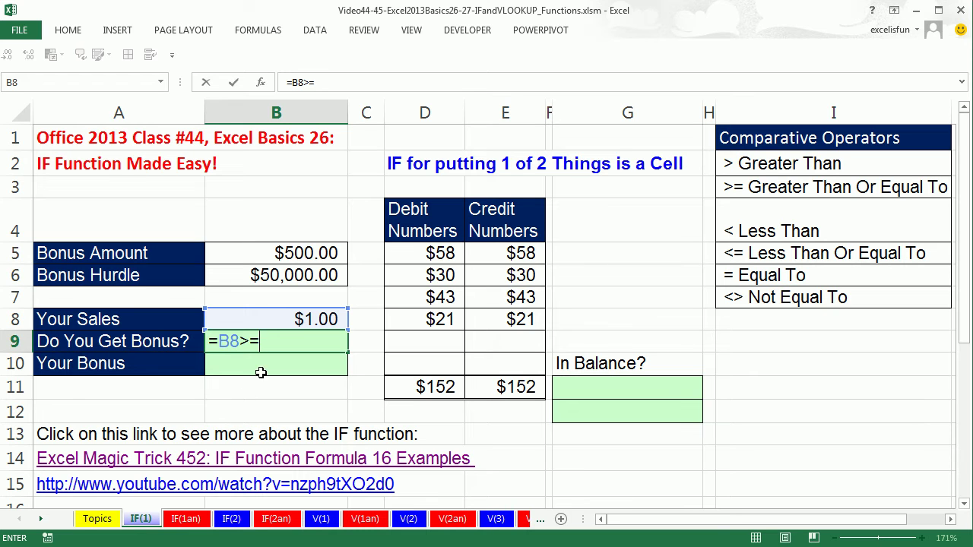
{"action": "left_click", "coordinate": [279, 279]}
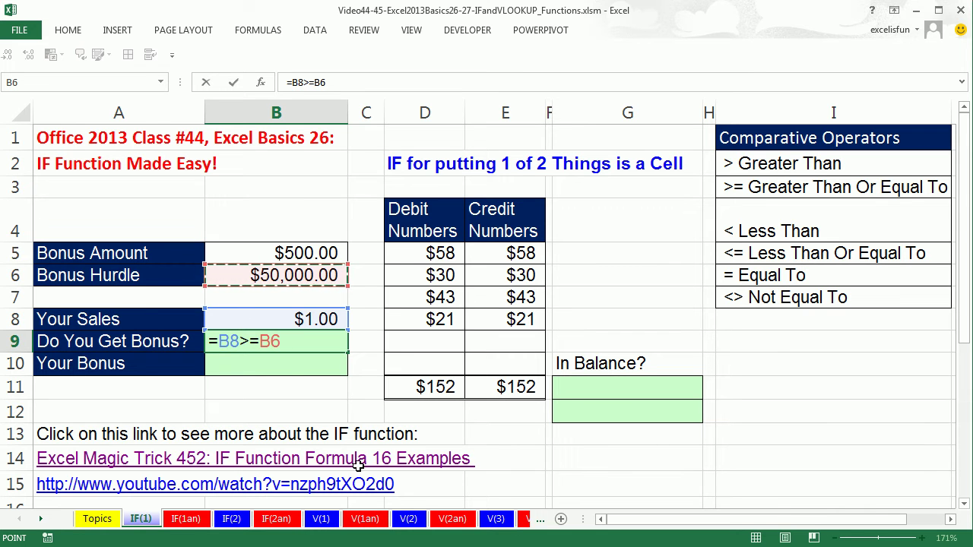
{"action": "key", "text": "Return"}
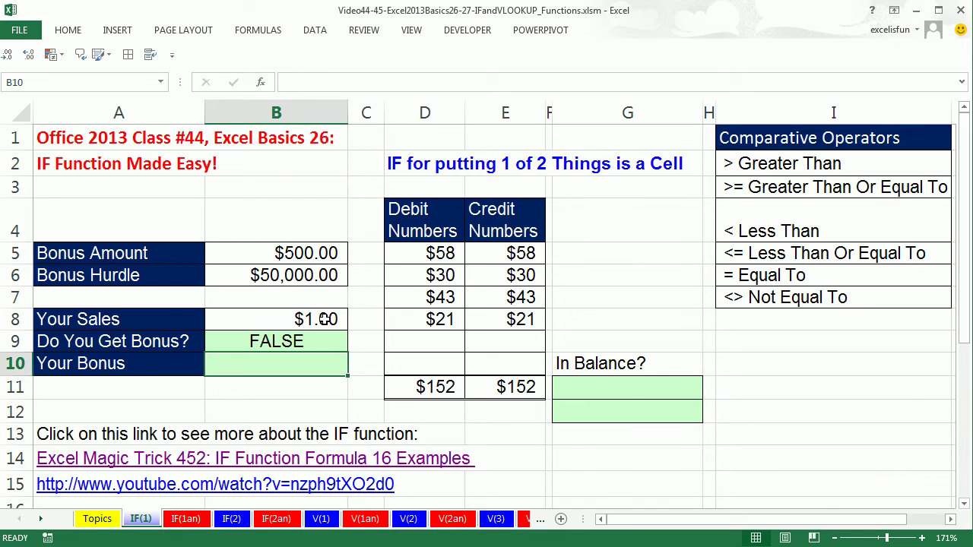
Set Your Sales in B8 to 65000 to test the logical formula, and review the cell references used in B9
{"action": "left_click", "coordinate": [324, 321]}
{"action": "type", "text": "1"}
{"action": "type", "text": "000"}
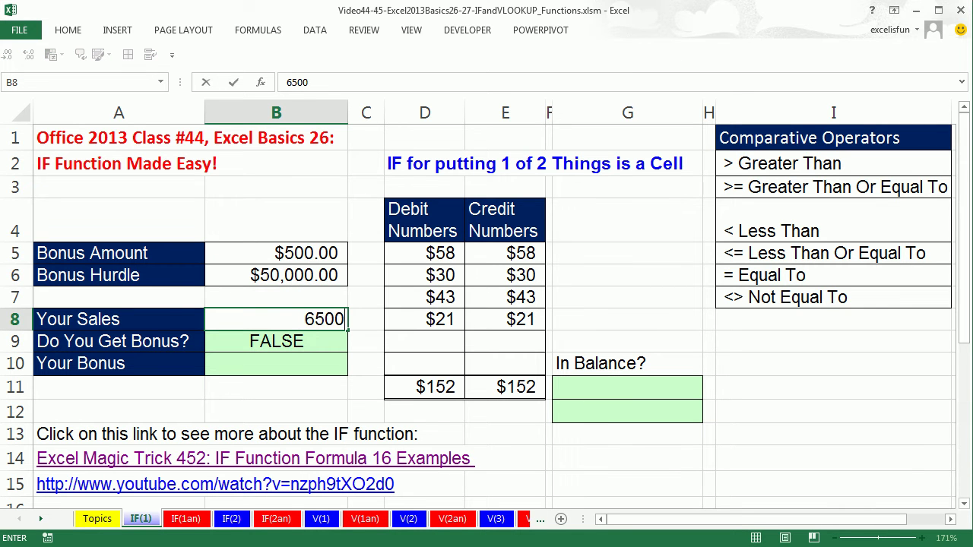
{"action": "key", "text": "ctrl+Return"}
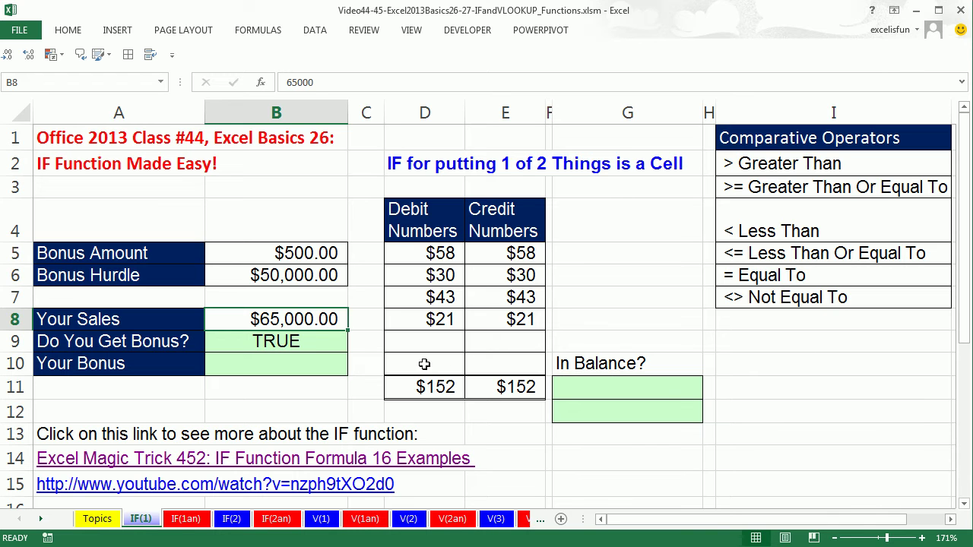
{"action": "double_click", "coordinate": [312, 345]}
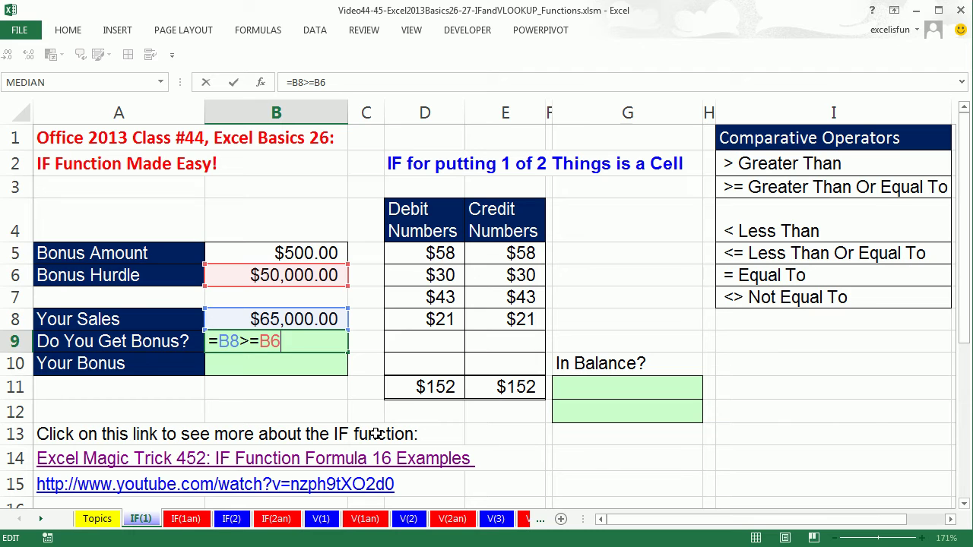
{"action": "key", "text": "ctrl+Return"}
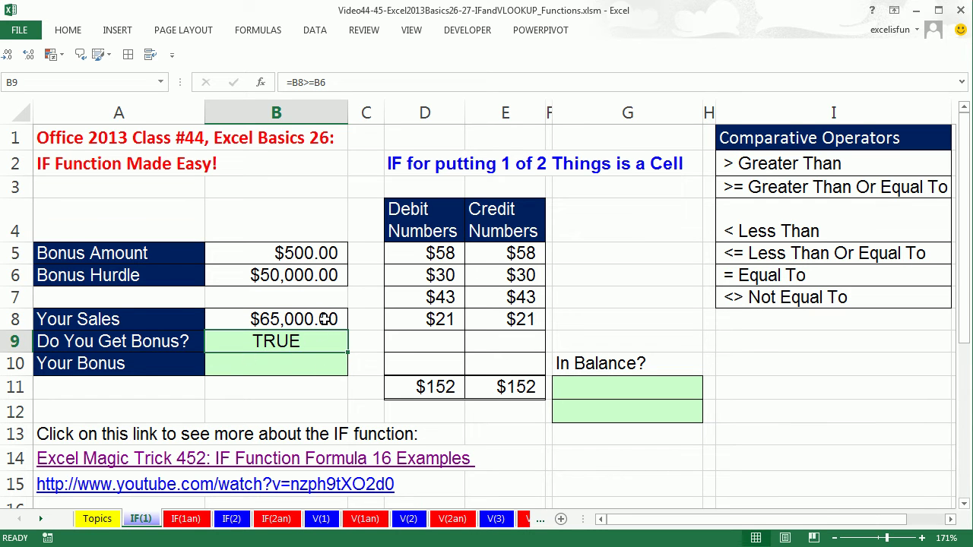
Test the logical formula by setting Your Sales in B8 to 1, 75000 and 50000 in turn
{"action": "key", "text": "Up"}
{"action": "type", "text": "1"}
{"action": "key", "text": "ctrl+Return"}
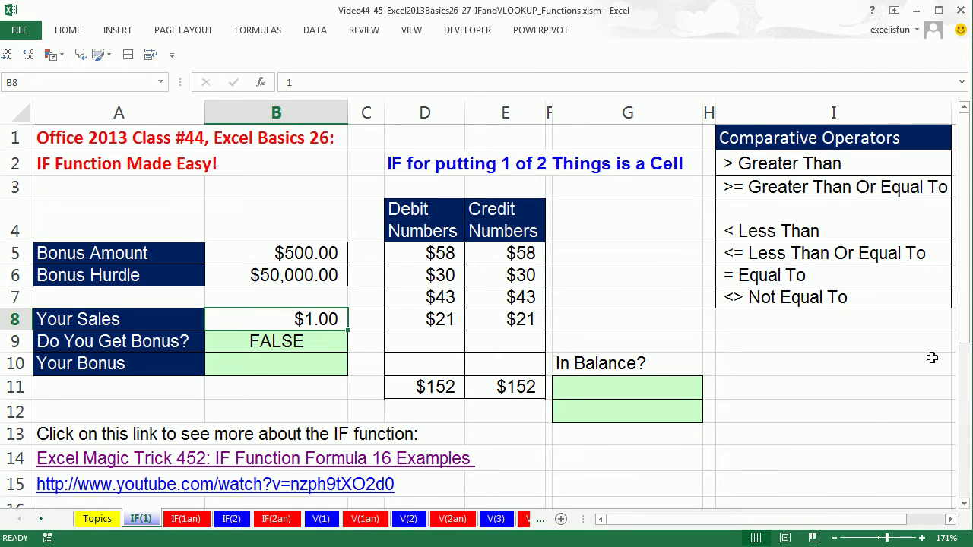
{"action": "type", "text": "75000"}
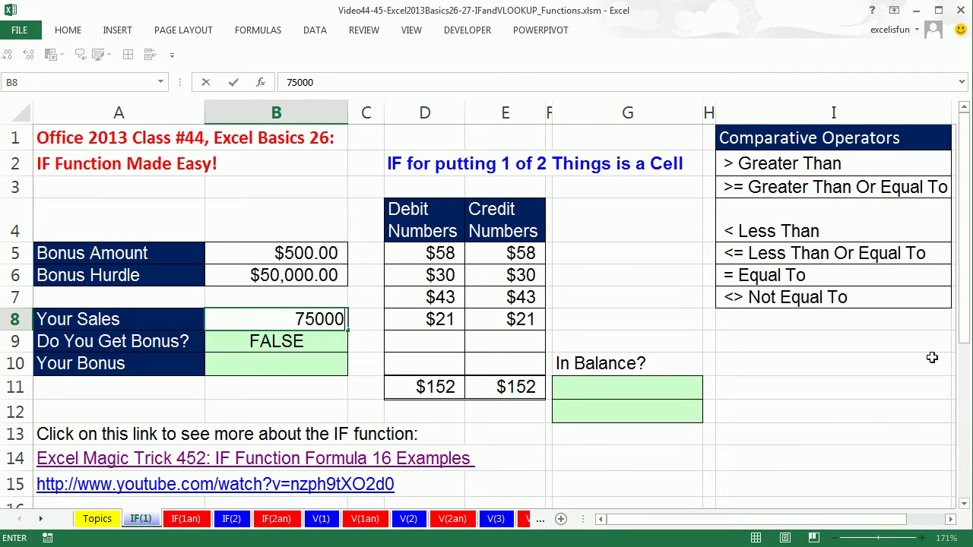
{"action": "key", "text": "ctrl+Return"}
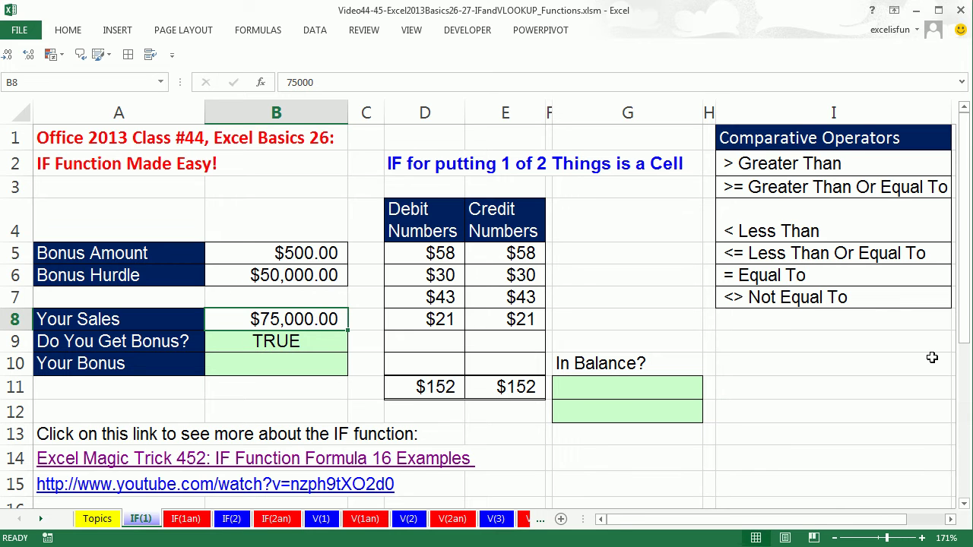
{"action": "type", "text": "50000"}
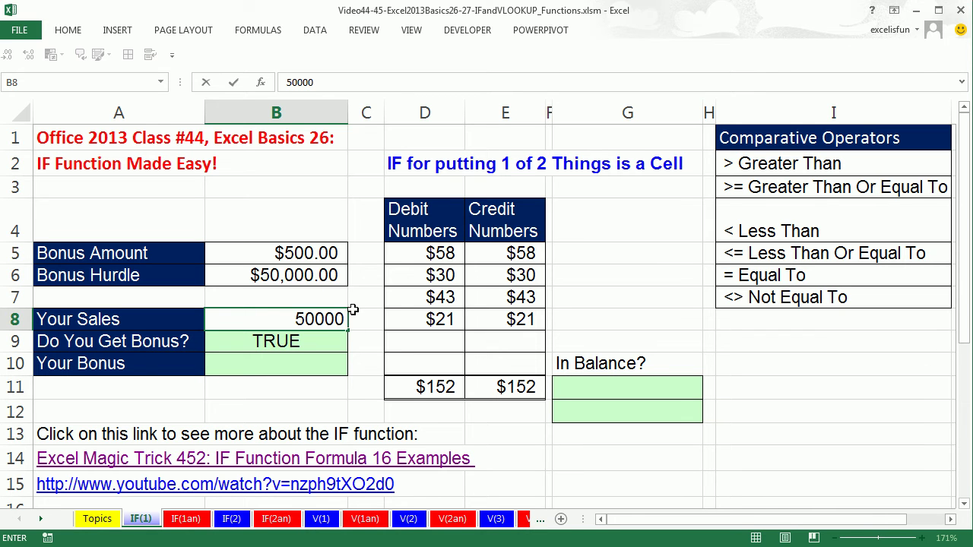
{"action": "key", "text": "ctrl+Return"}
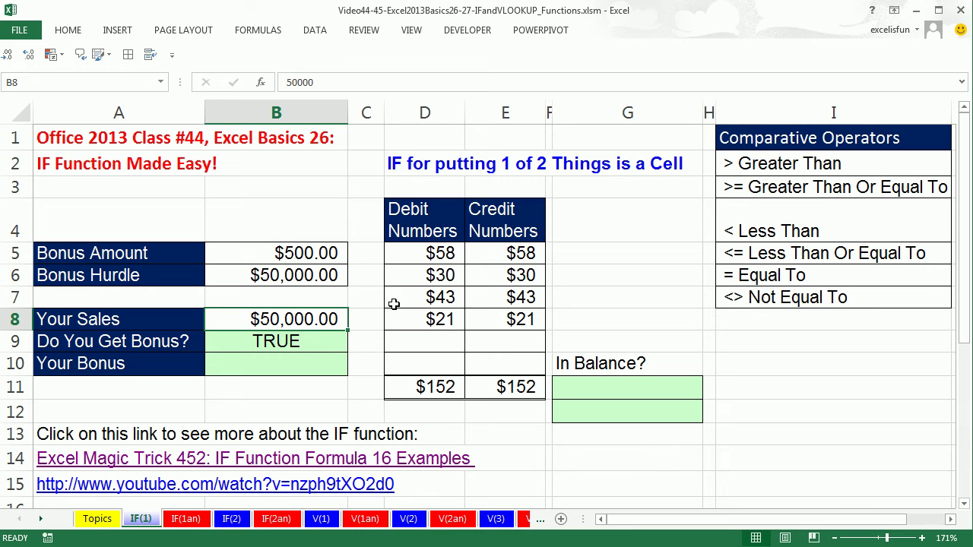
Review the comparison B8>=B6 inside the Do You Get Bonus? formula in B9, leaving the formula as it is
{"action": "left_click", "coordinate": [302, 349]}
{"action": "key", "text": "F2"}
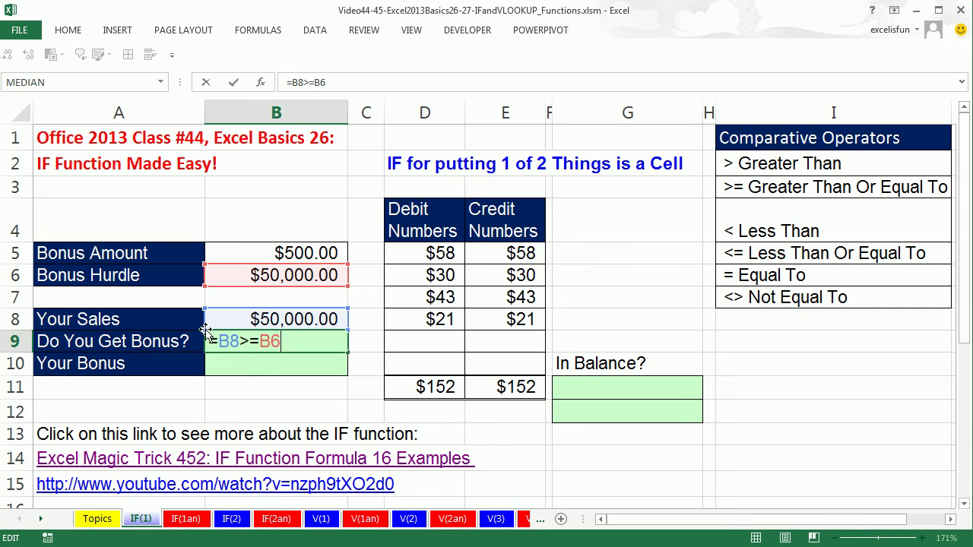
{"action": "left_click_drag", "start_coordinate": [219, 340], "coordinate": [295, 340]}
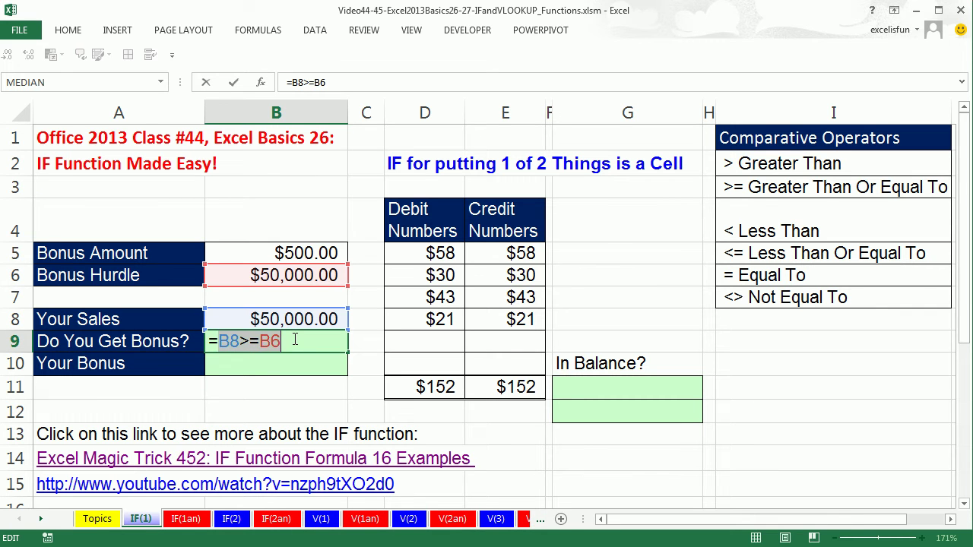
{"action": "key", "text": "Return"}
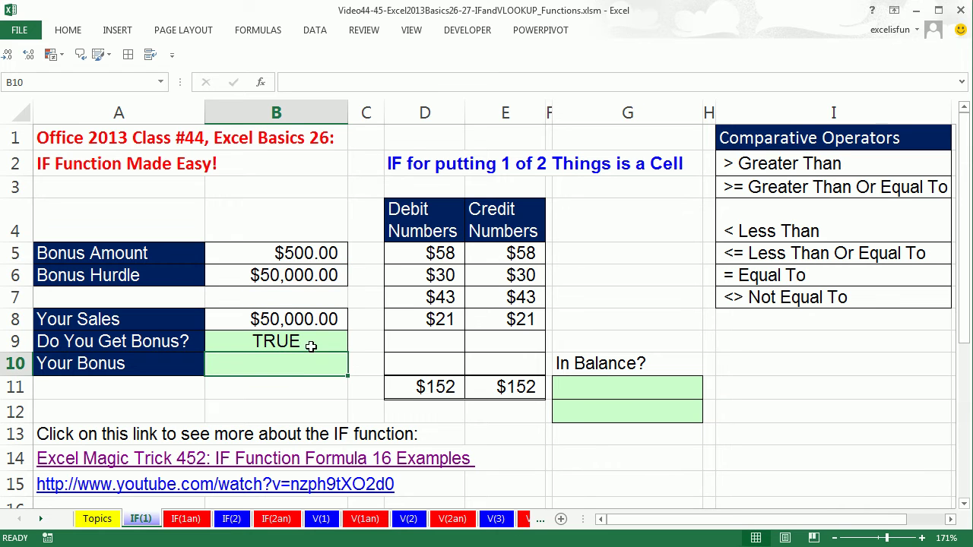
Start an IF formula for Your Bonus in B10 with logical test B8>=B6, value if true B5 and value if false 0
{"action": "mouse_move", "coordinate": [445, 544]}
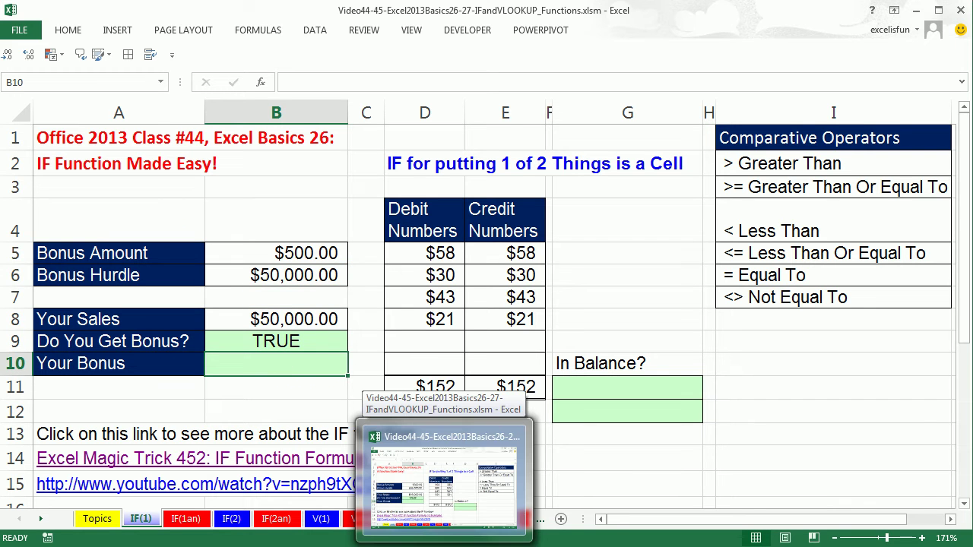
{"action": "type", "text": "=if"}
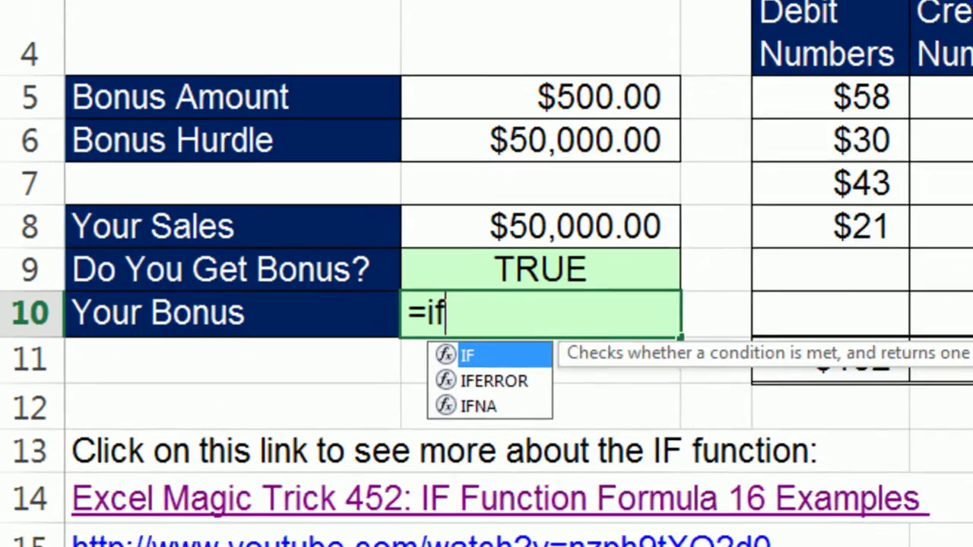
{"action": "key", "text": "Tab"}
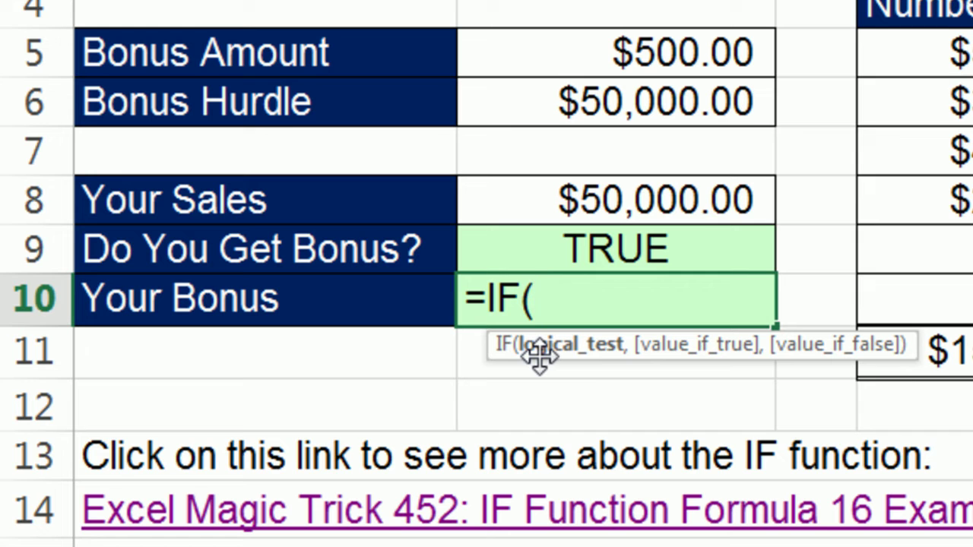
{"action": "left_click", "coordinate": [614, 203]}
{"action": "type", "text": ">="}
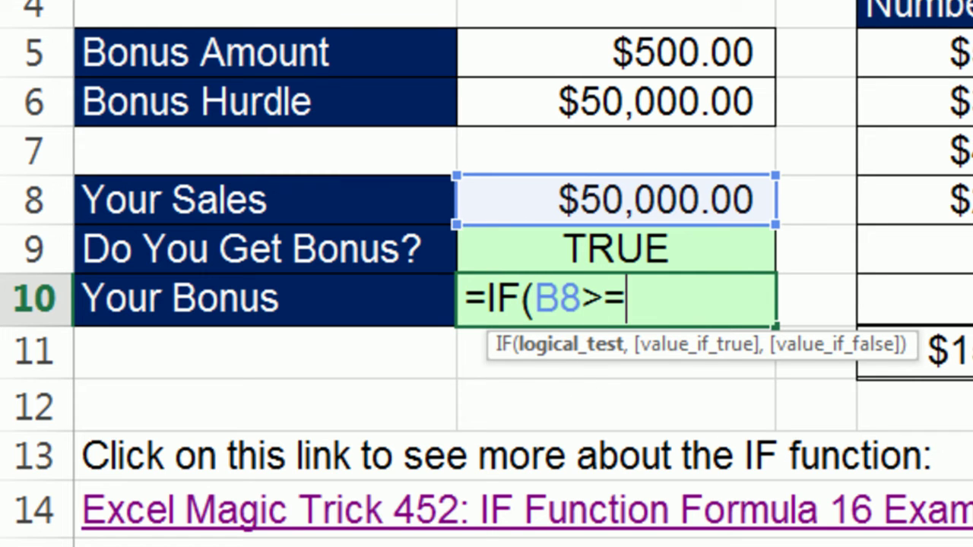
{"action": "left_click", "coordinate": [612, 97]}
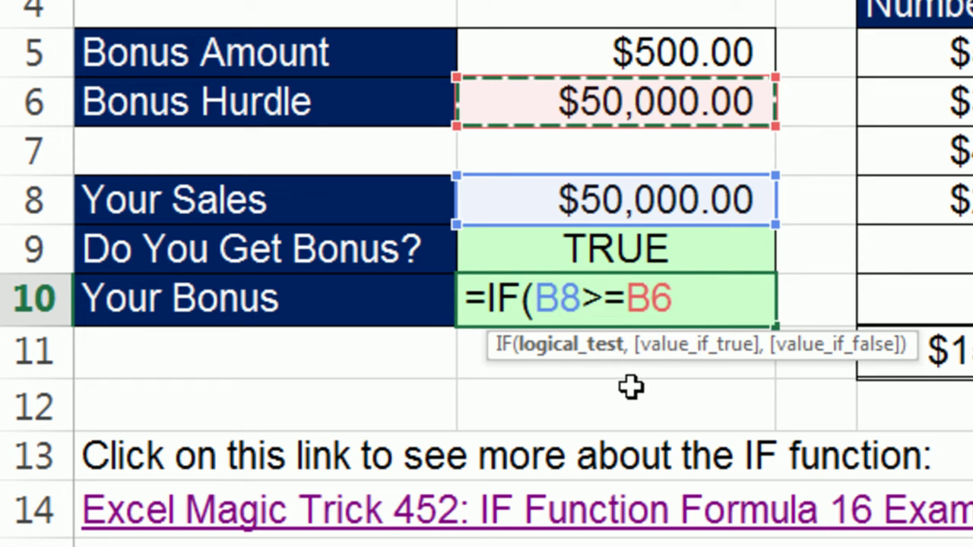
{"action": "type", "text": ","}
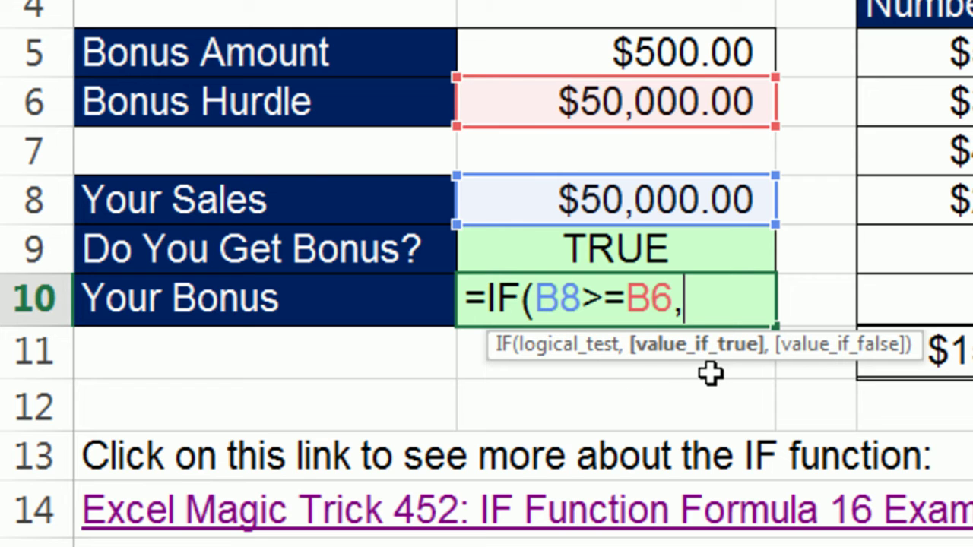
{"action": "left_click", "coordinate": [665, 58]}
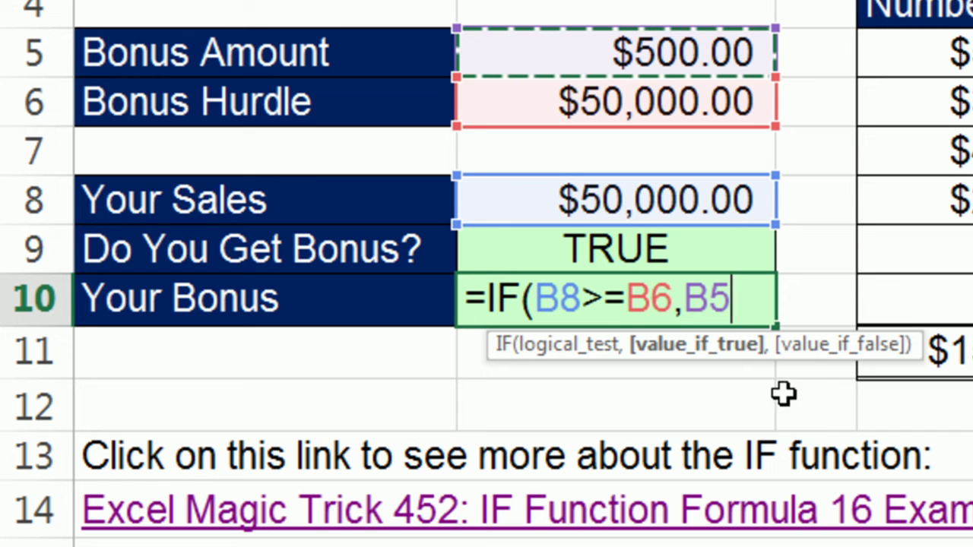
{"action": "type", "text": ","}
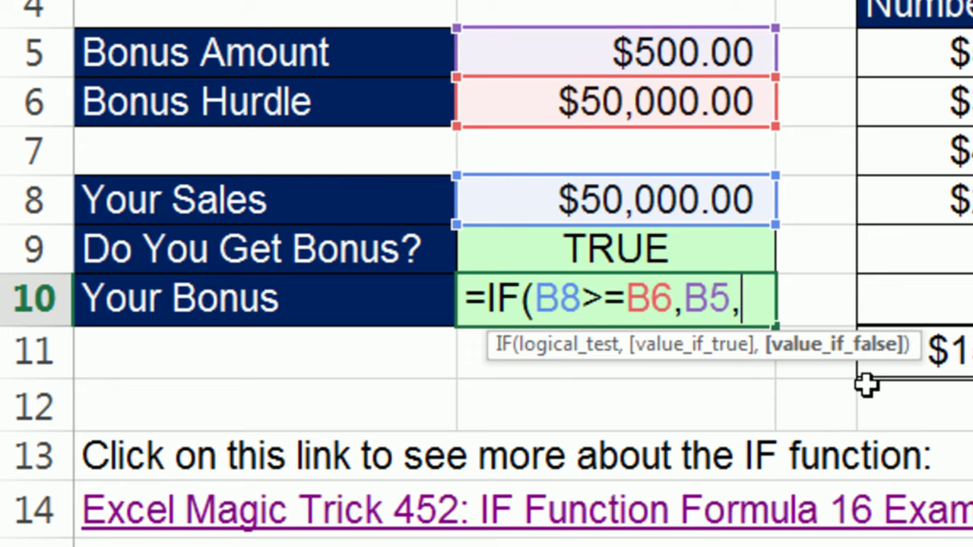
{"action": "type", "text": "0"}
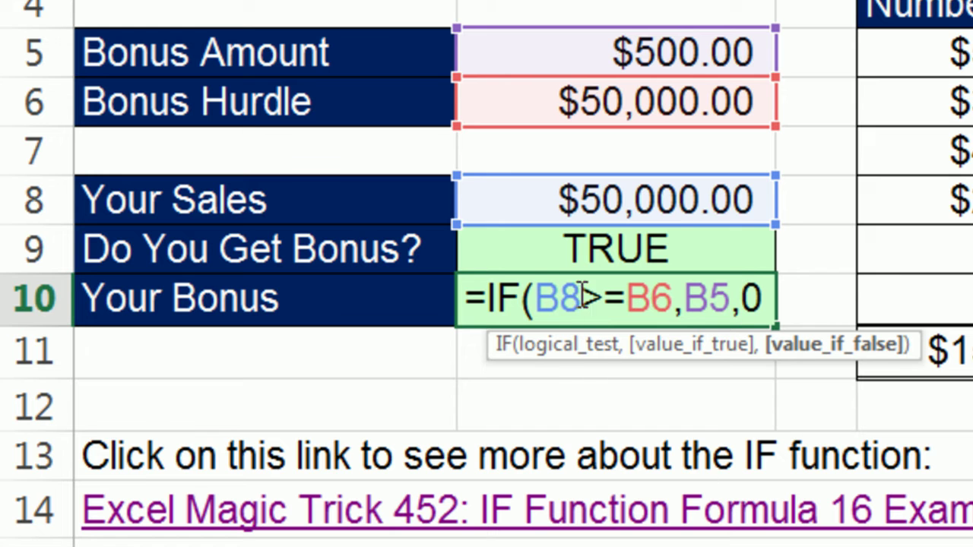
Check each argument of the IF formula in B10, then close the parenthesis and enter it as =IF(B8>=B6,B5,0)
{"action": "left_click", "coordinate": [719, 298]}
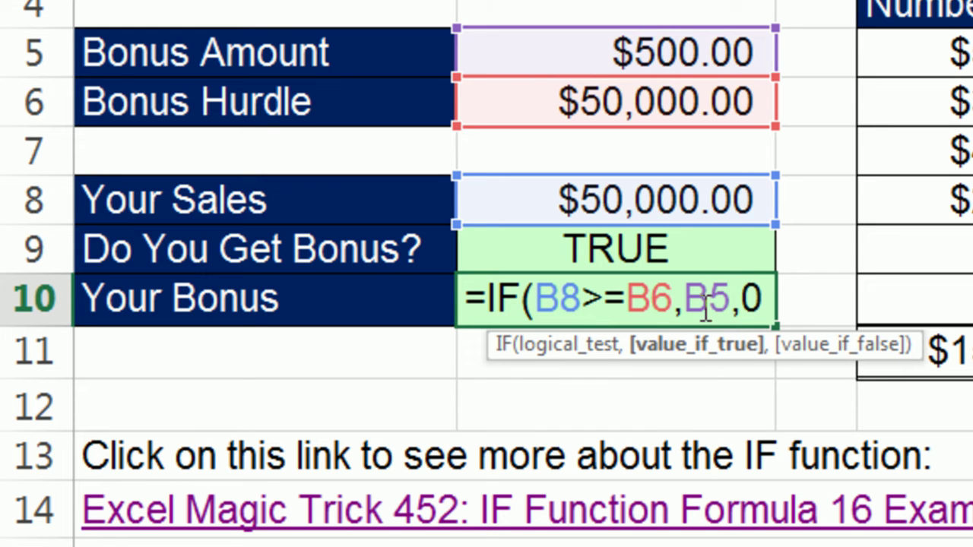
{"action": "left_click", "coordinate": [545, 300]}
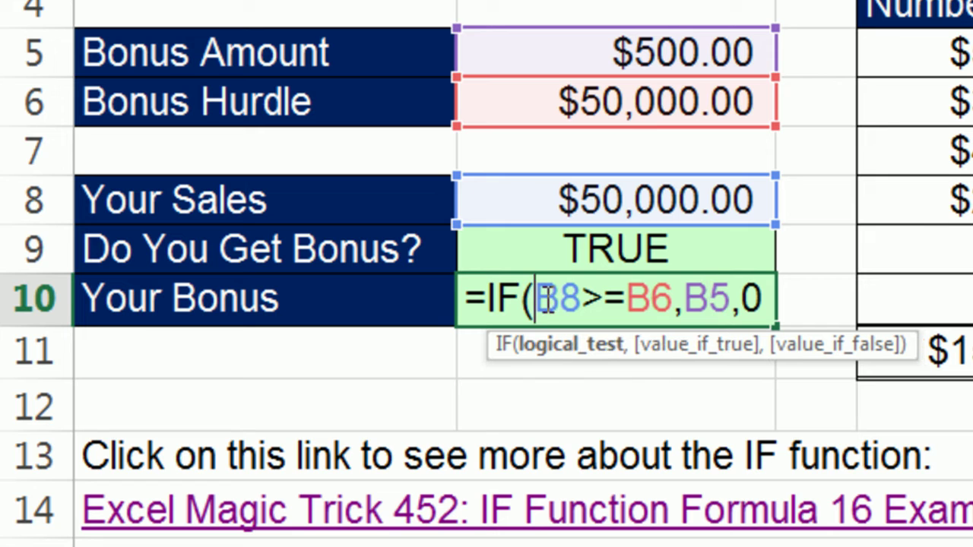
{"action": "left_click", "coordinate": [710, 302]}
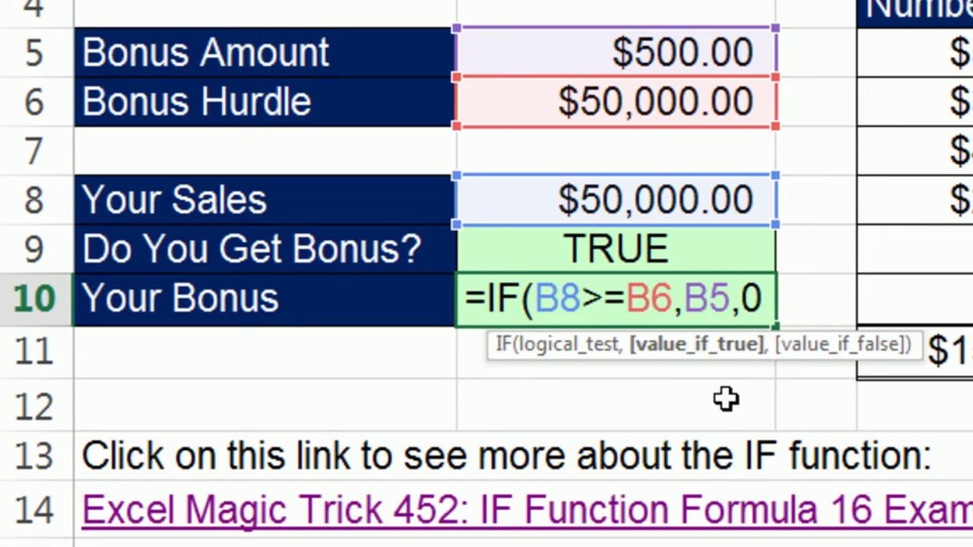
{"action": "left_click", "coordinate": [739, 299]}
{"action": "left_click", "coordinate": [777, 298]}
{"action": "type", "text": ")"}
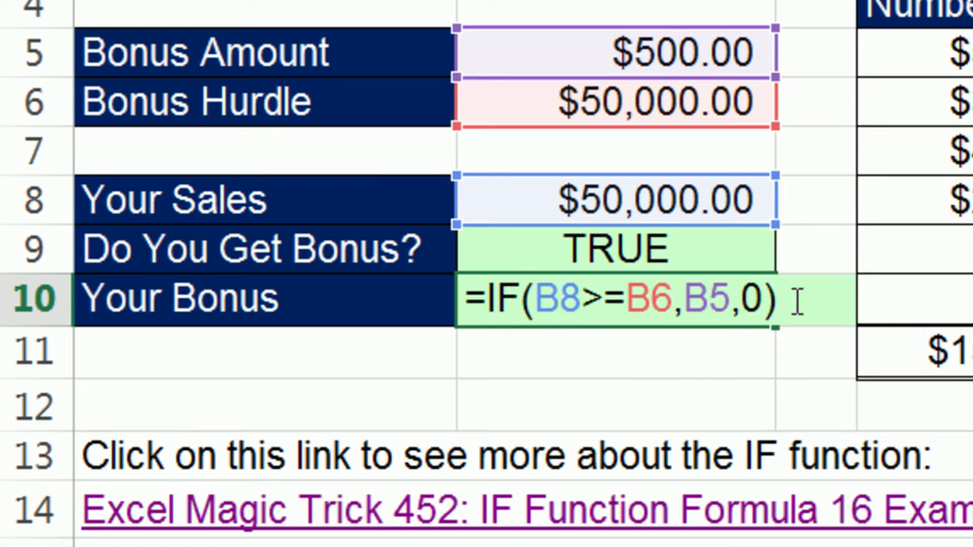
{"action": "key", "text": "ctrl+Return"}
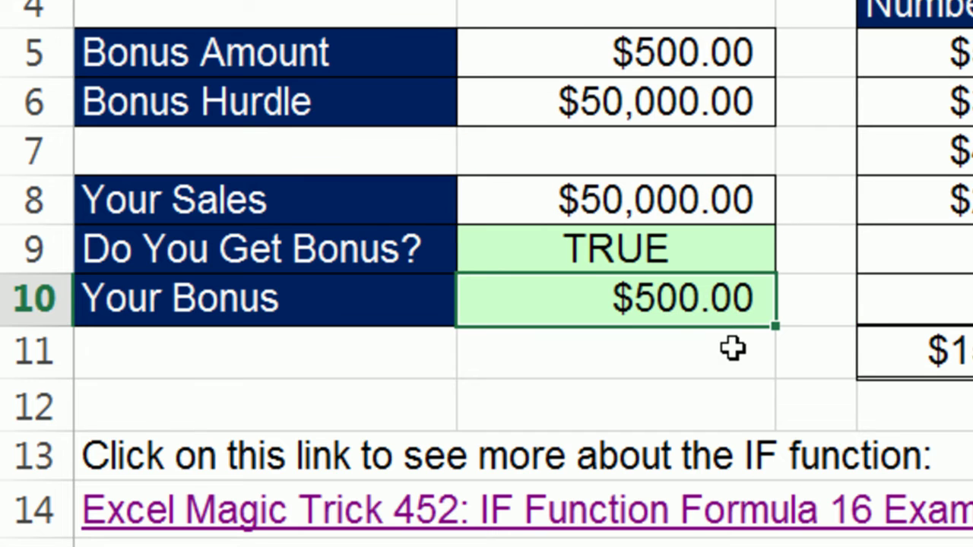
Test the IF formula by setting Your Sales in B8 to 1, 49999.99 and 50000 in turn
{"action": "left_click", "coordinate": [687, 204]}
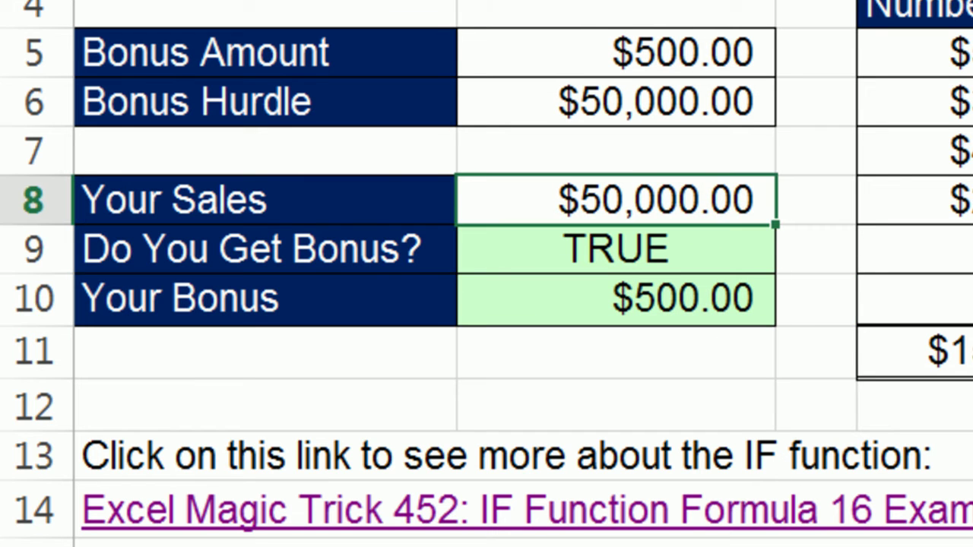
{"action": "type", "text": "1"}
{"action": "key", "text": "ctrl+Return"}
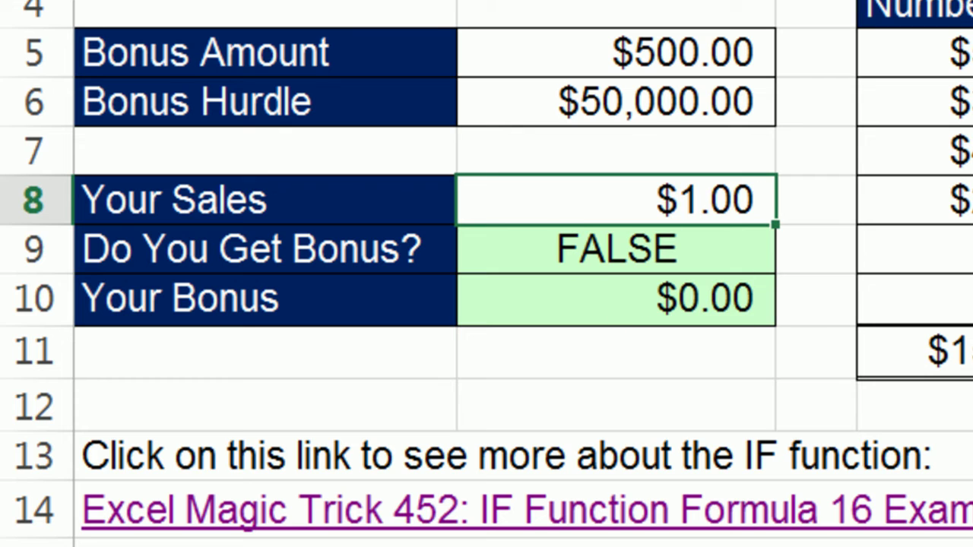
{"action": "type", "text": "49999.99"}
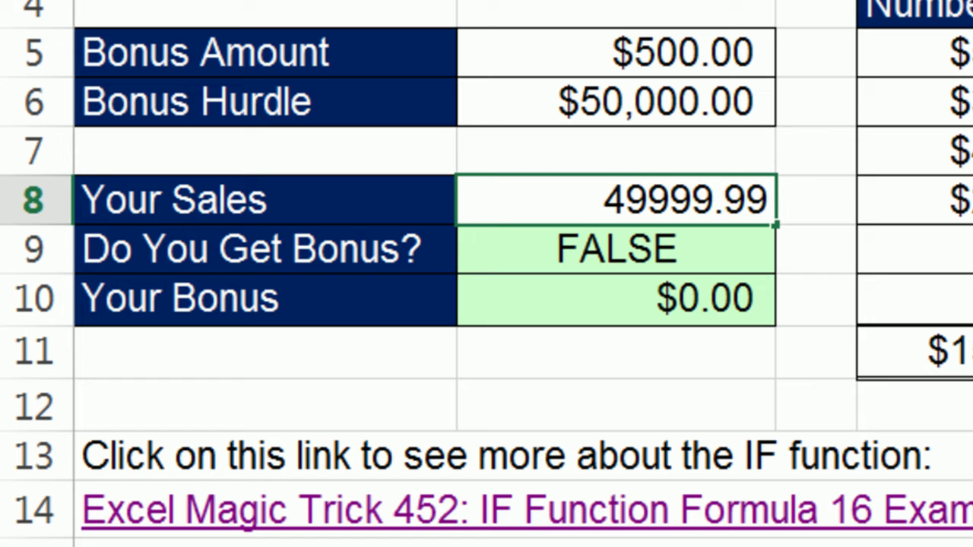
{"action": "key", "text": "ctrl+Return"}
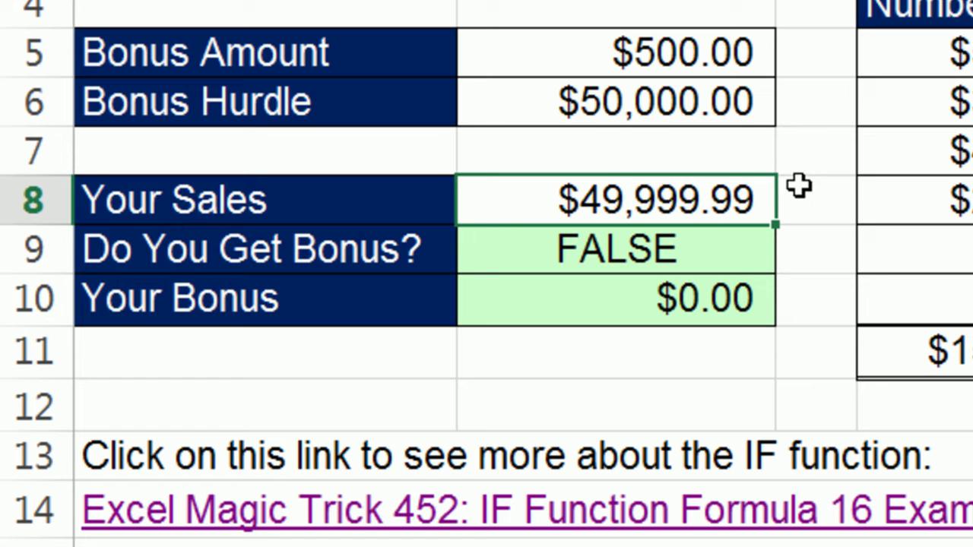
{"action": "type", "text": "50000"}
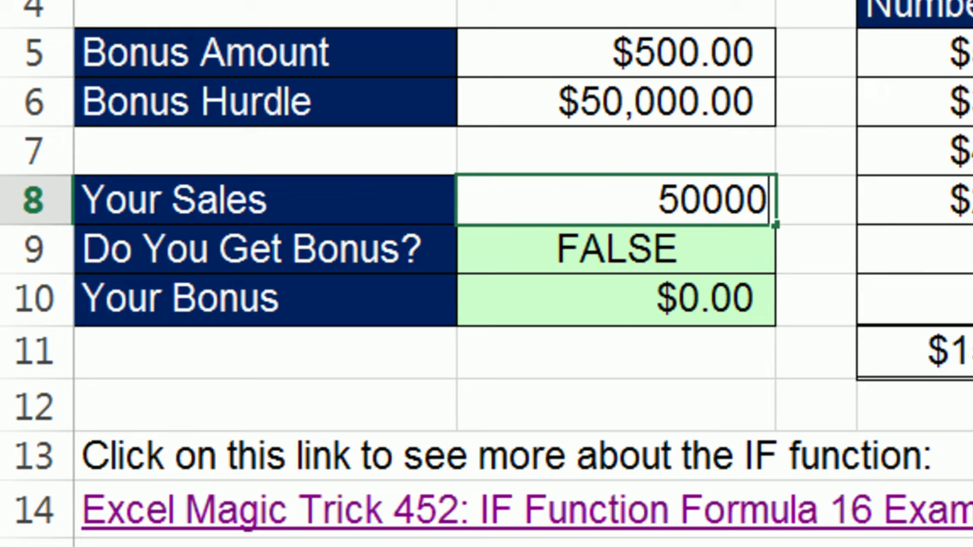
{"action": "key", "text": "ctrl+Return"}
Set Your Sales in B8 to 100000 and review the arguments of the Your Bonus formula in B10
{"action": "key", "text": "F2"}
{"action": "key", "text": "BackSpace"}
{"action": "key", "text": "BackSpace"}
{"action": "key", "text": "BackSpace"}
{"action": "key", "text": "BackSpace"}
{"action": "key", "text": "BackSpace"}
{"action": "type", "text": "100000"}
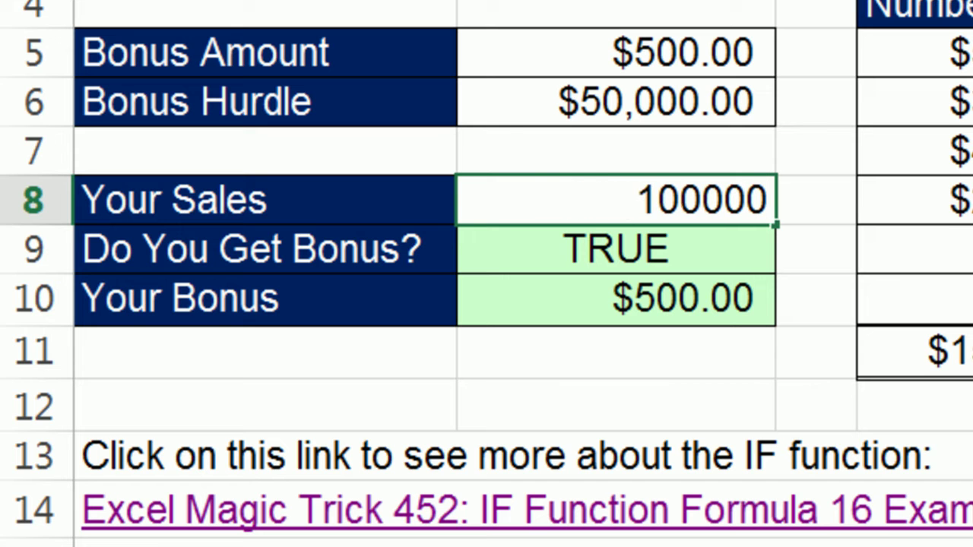
{"action": "key", "text": "ctrl+Return"}
{"action": "double_click", "coordinate": [677, 300]}
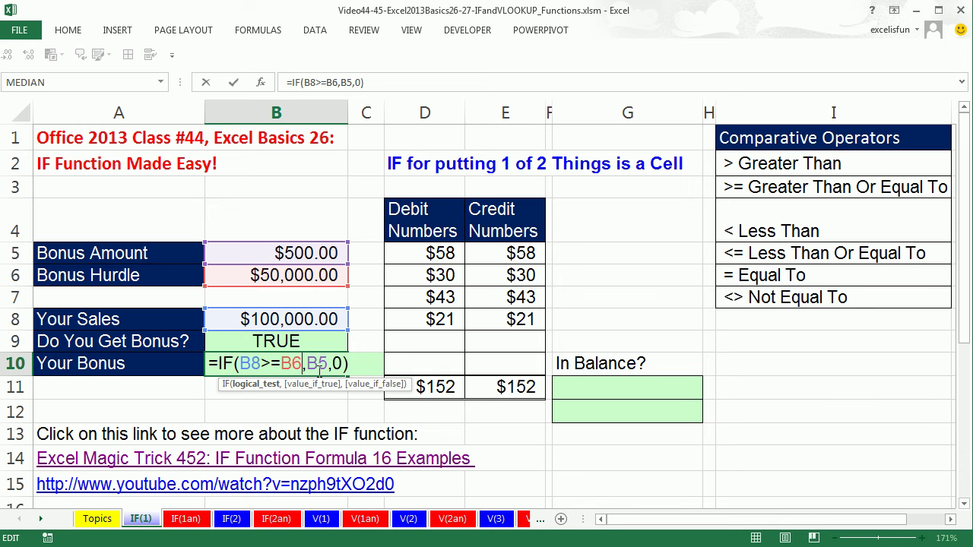
{"action": "key", "text": "ctrl+Return"}
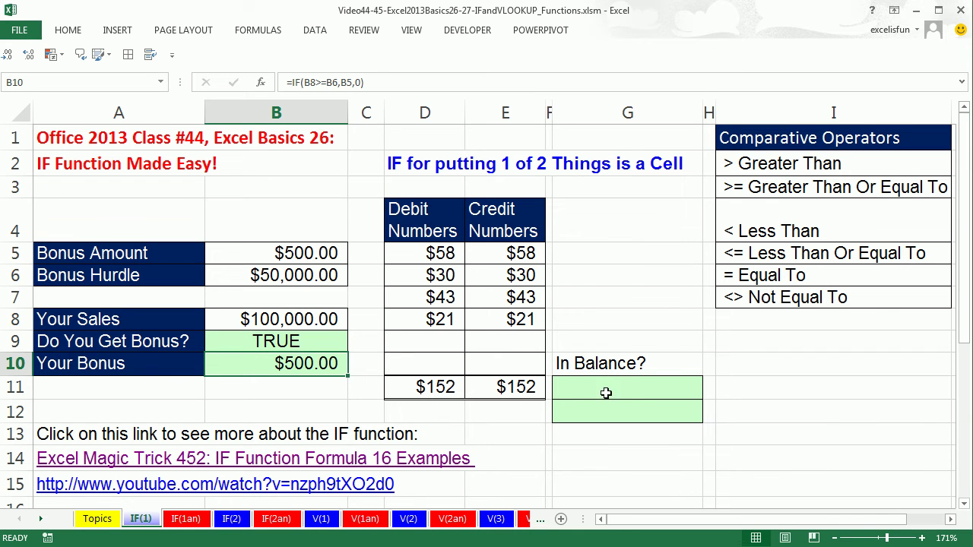
Enter the logical formula =D11=E11 in G11 to compare the debit and credit totals
{"action": "left_click", "coordinate": [631, 390]}
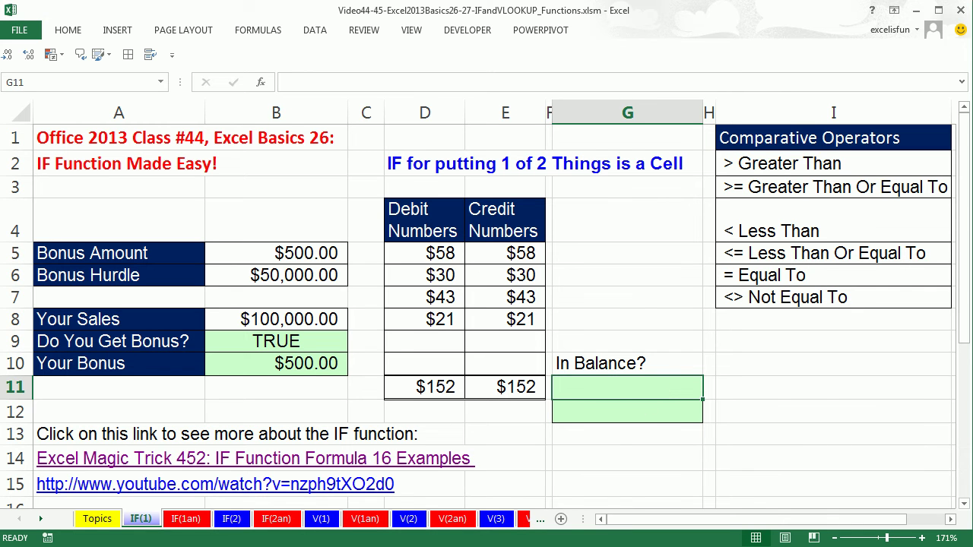
{"action": "type", "text": "="}
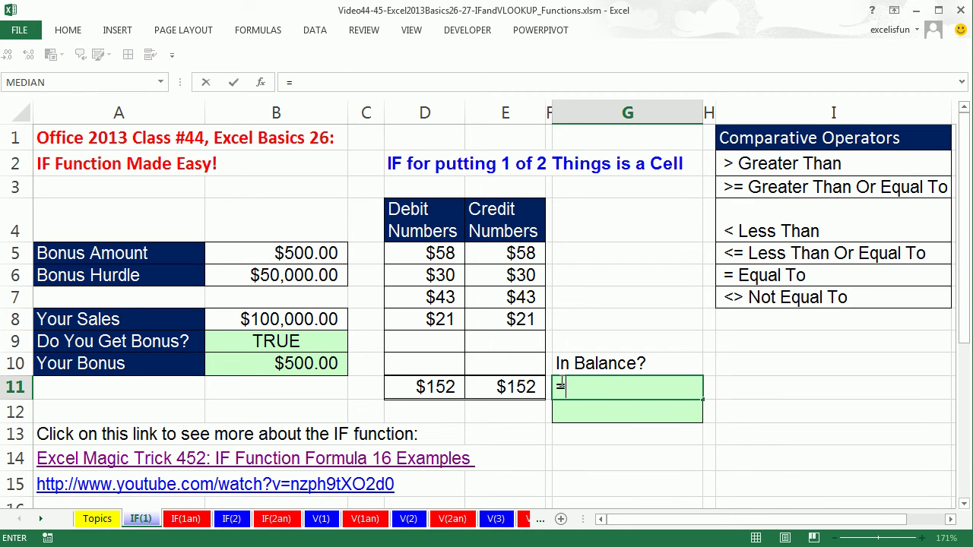
{"action": "left_click", "coordinate": [439, 387]}
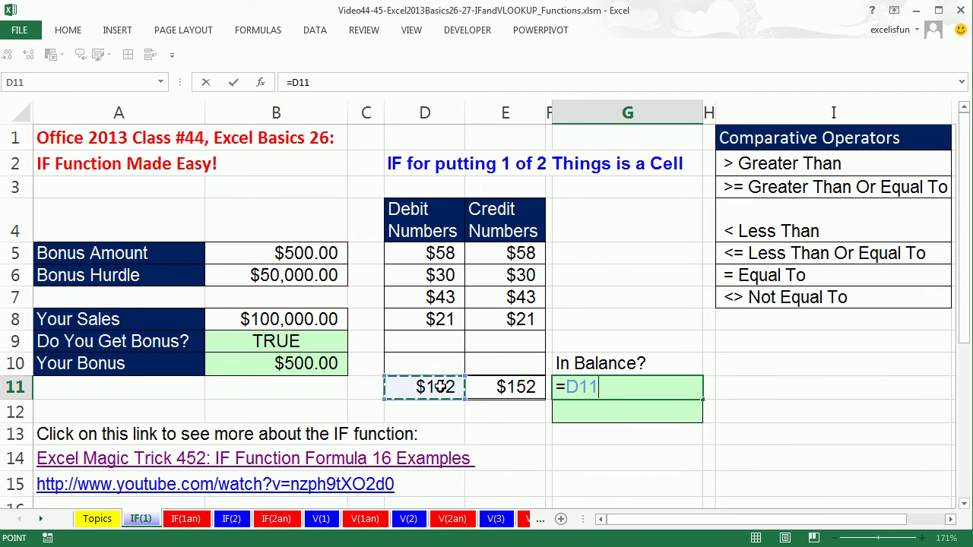
{"action": "type", "text": "="}
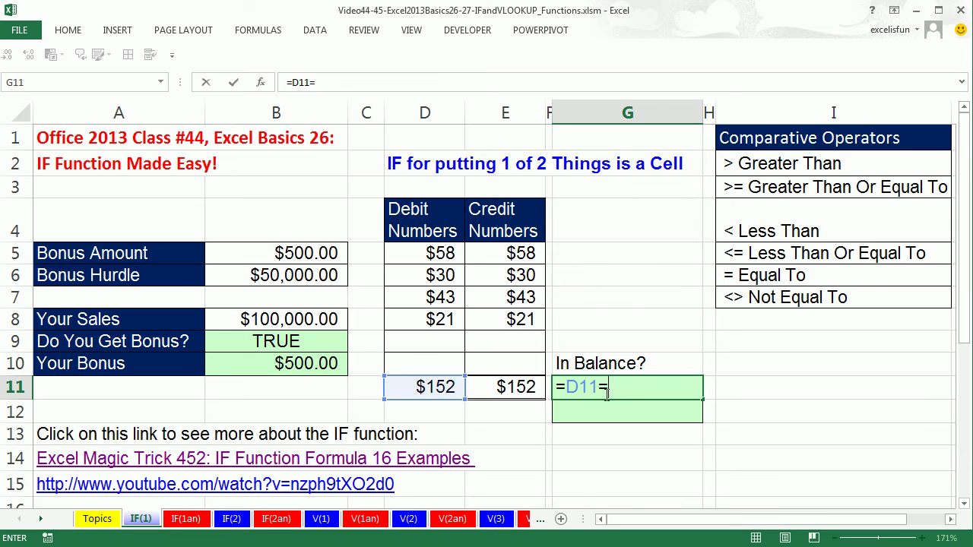
{"action": "left_click", "coordinate": [523, 387]}
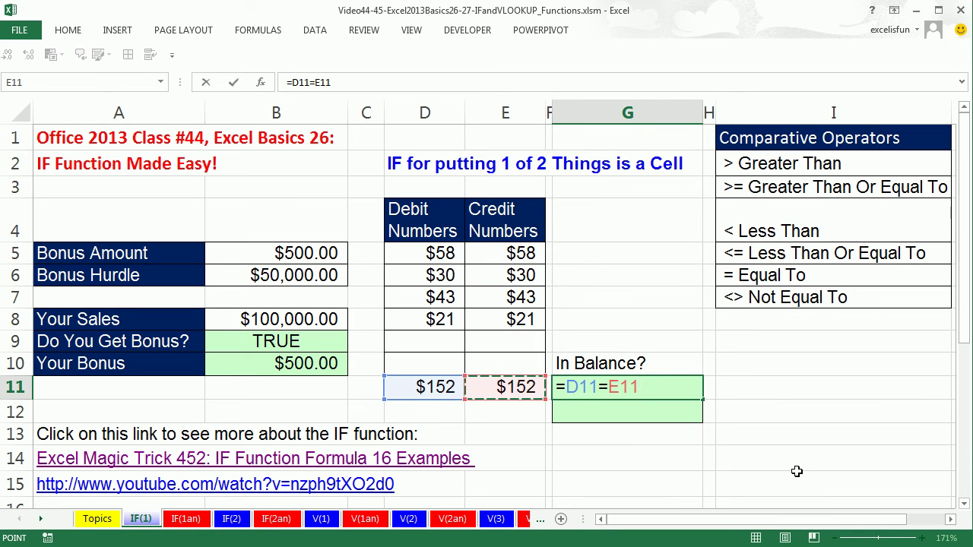
{"action": "key", "text": "ctrl+Return"}
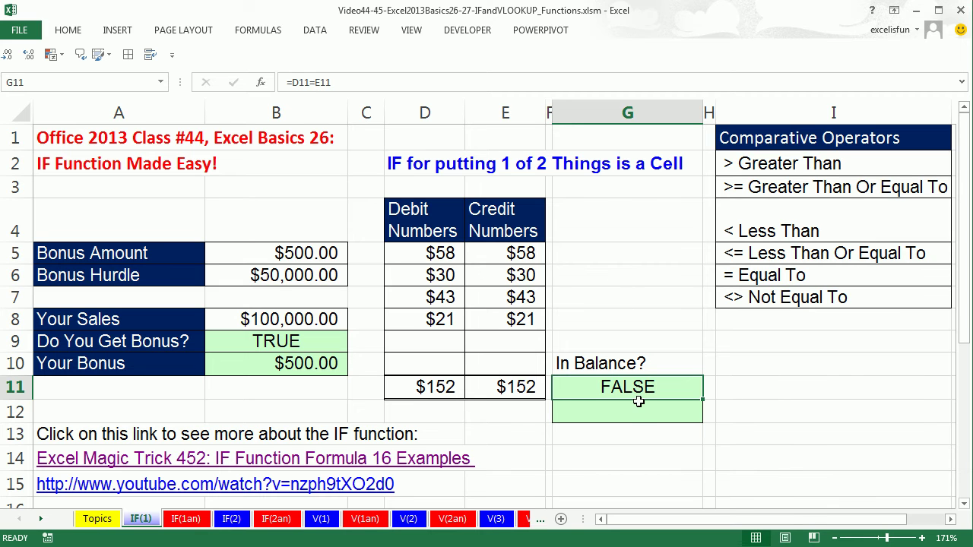
Apply the General number format to D5:E11 to inspect the underlying debit and credit values, and undo the format change
{"action": "mouse_move", "coordinate": [420, 256]}
{"action": "left_mouse_down"}
{"action": "mouse_move", "coordinate": [487, 333]}
{"action": "mouse_move", "coordinate": [496, 386]}
{"action": "left_mouse_up"}
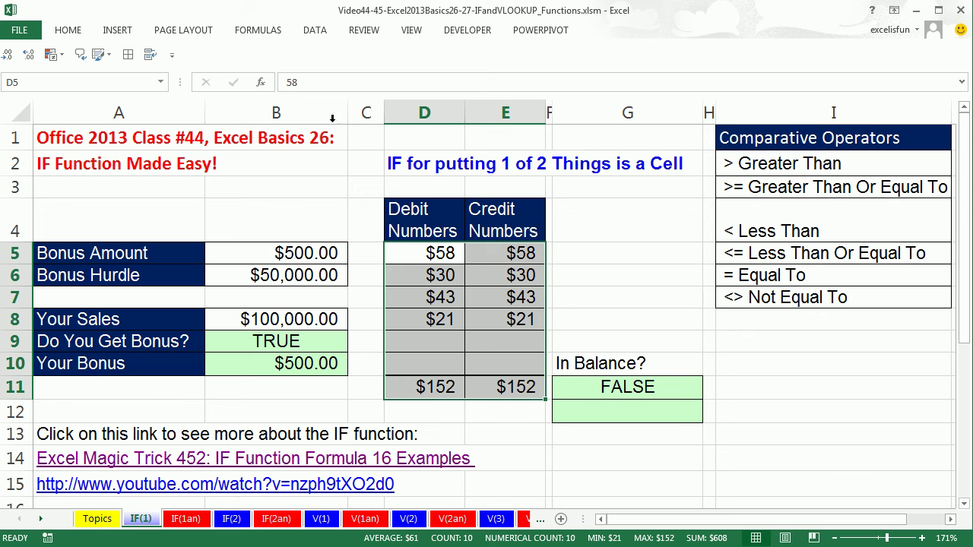
{"action": "left_click", "coordinate": [69, 30]}
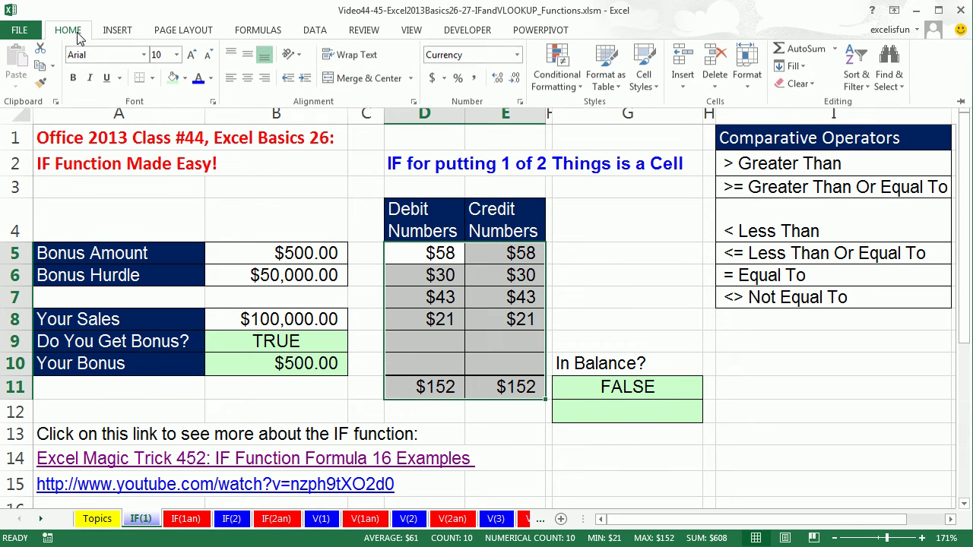
{"action": "left_click", "coordinate": [517, 57]}
{"action": "left_click", "coordinate": [502, 91]}
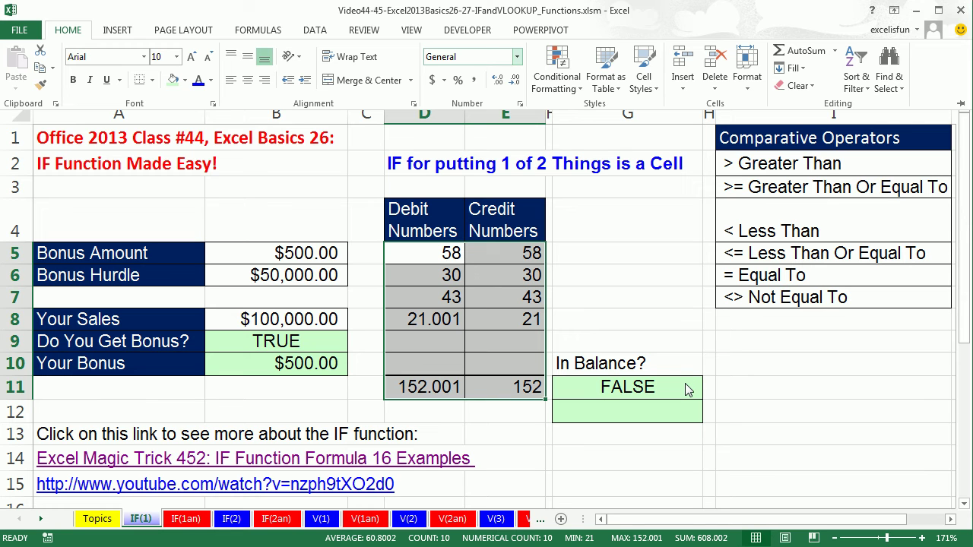
{"action": "key", "text": "ctrl+z"}
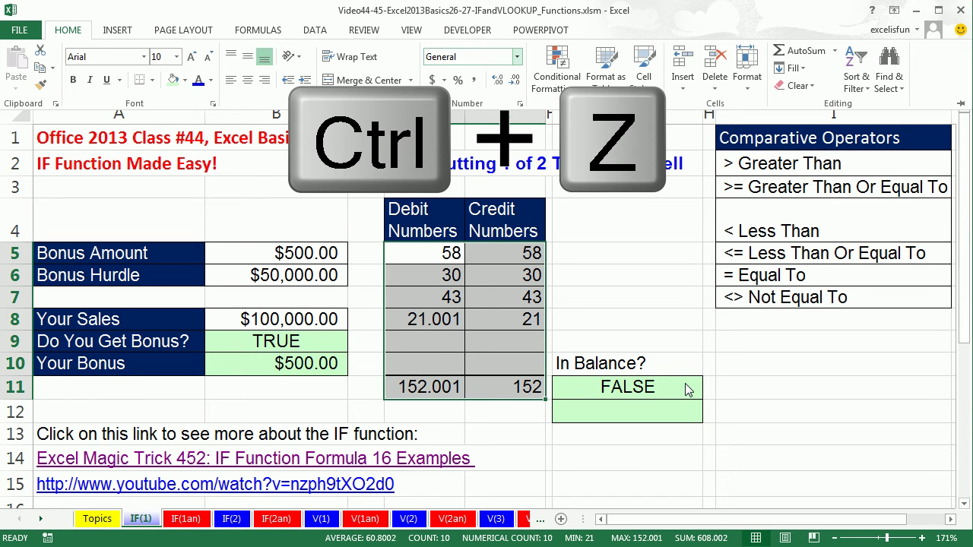
{"action": "key", "text": "ctrl+z"}
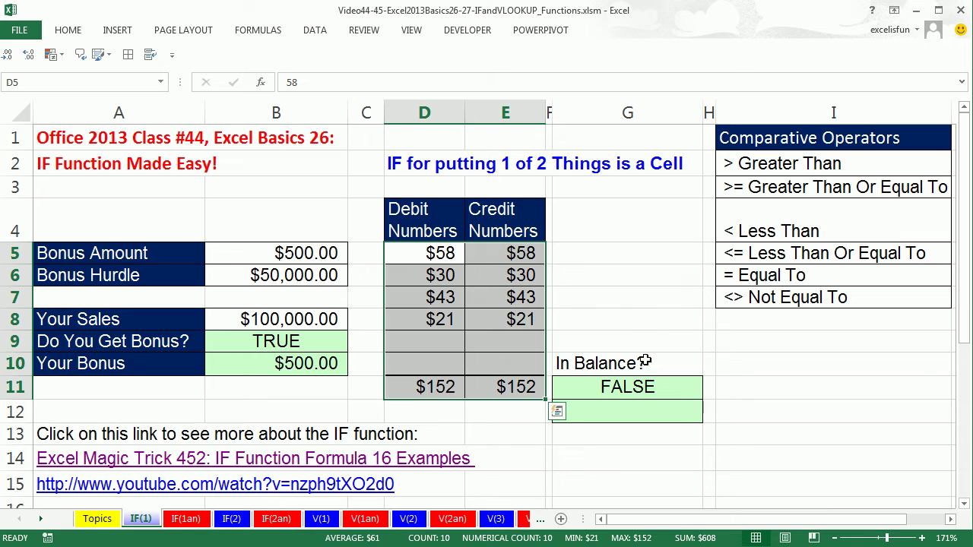
Start an IF formula in G12 with the logical test D11=E11
{"action": "left_click", "coordinate": [631, 412]}
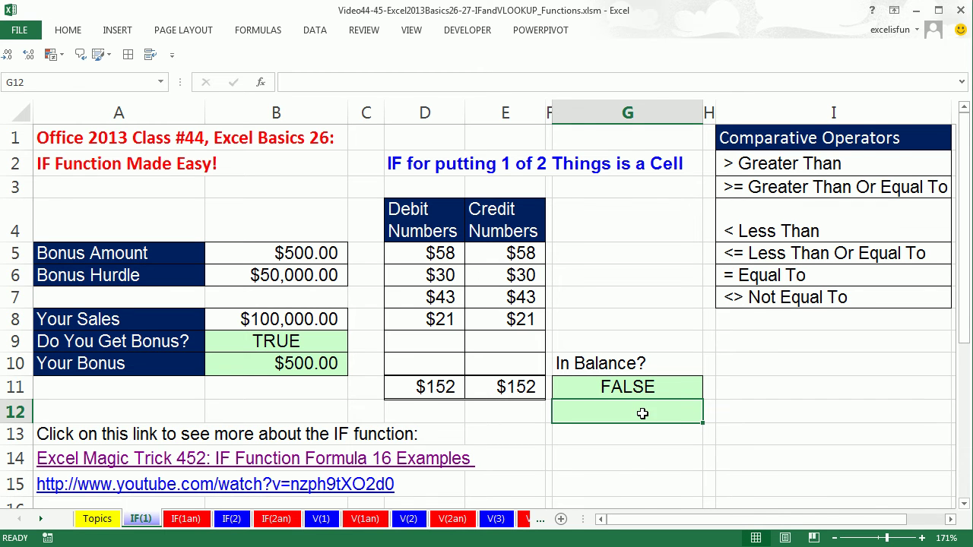
{"action": "type", "text": "=if"}
{"action": "key", "text": "Tab"}
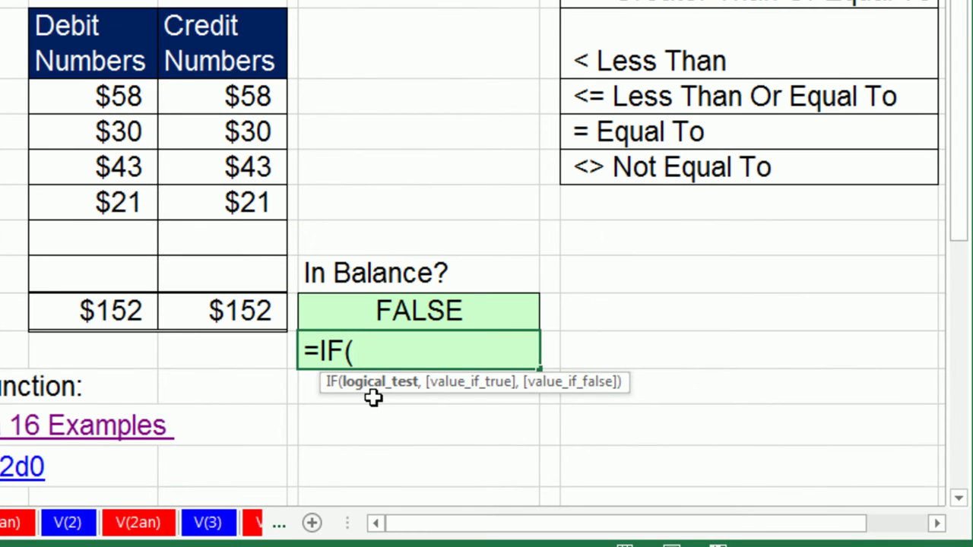
{"action": "left_click", "coordinate": [84, 312]}
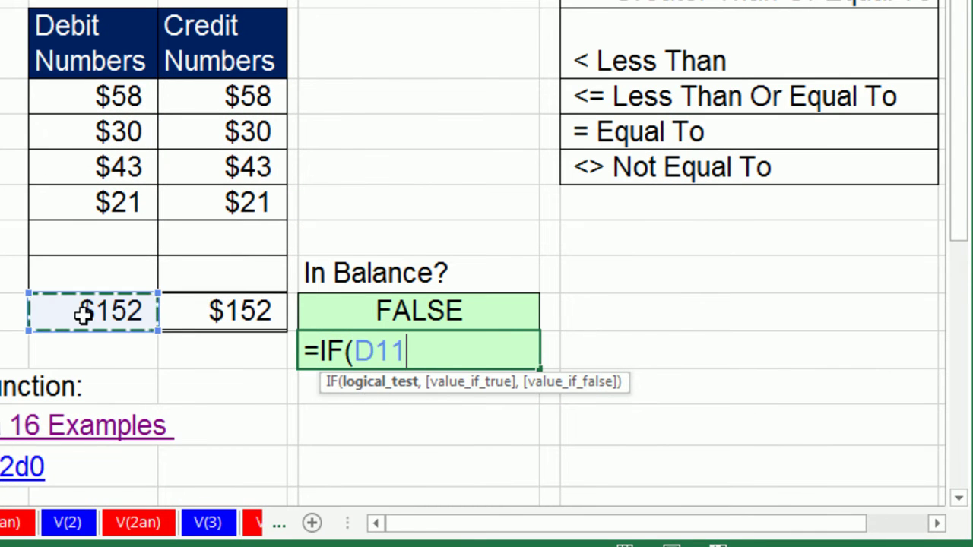
{"action": "type", "text": "="}
{"action": "left_click", "coordinate": [251, 312]}
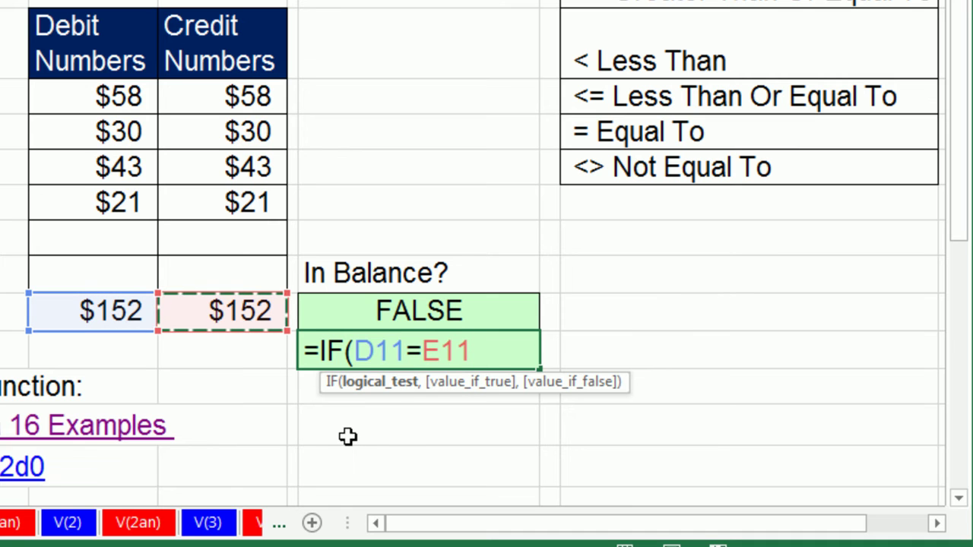
{"action": "type", "text": ","}
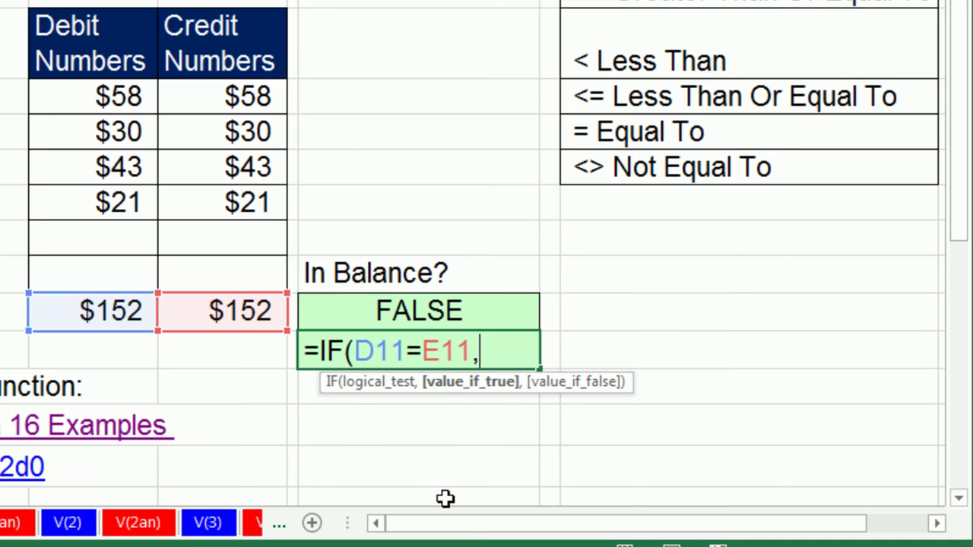
Supply the text "In Balance", enclosed in double quotes, as the value if true in the G12 formula
{"action": "type", "text": "I"}
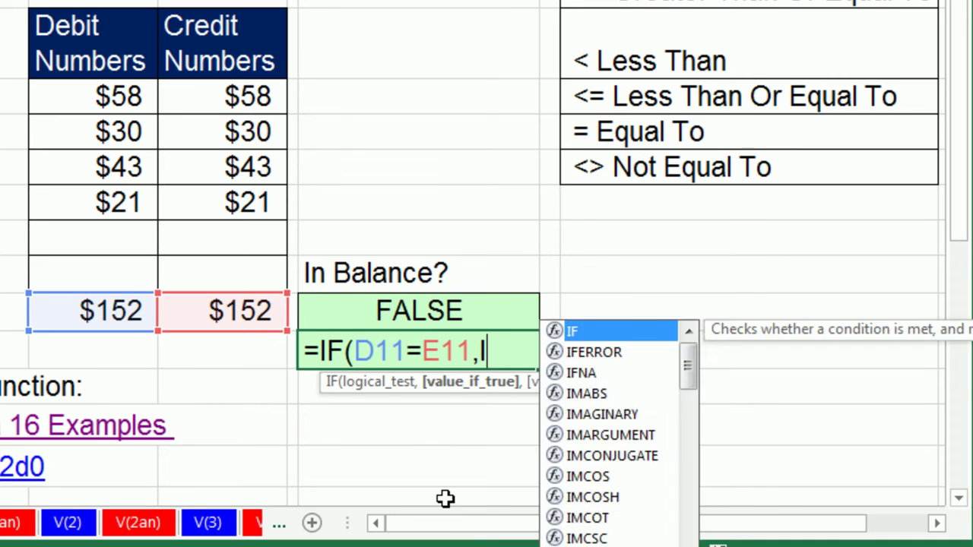
{"action": "type", "text": "n Balance"}
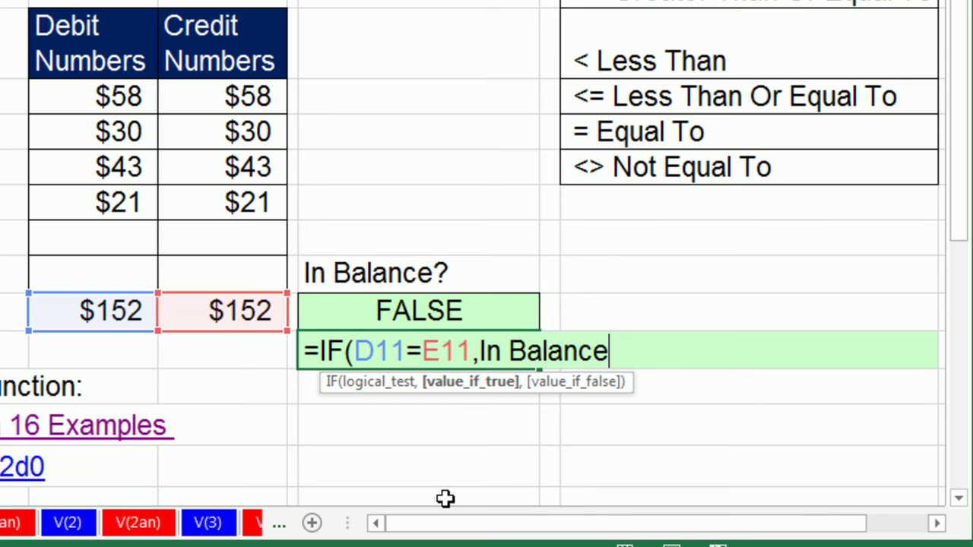
{"action": "type", "text": "\""}
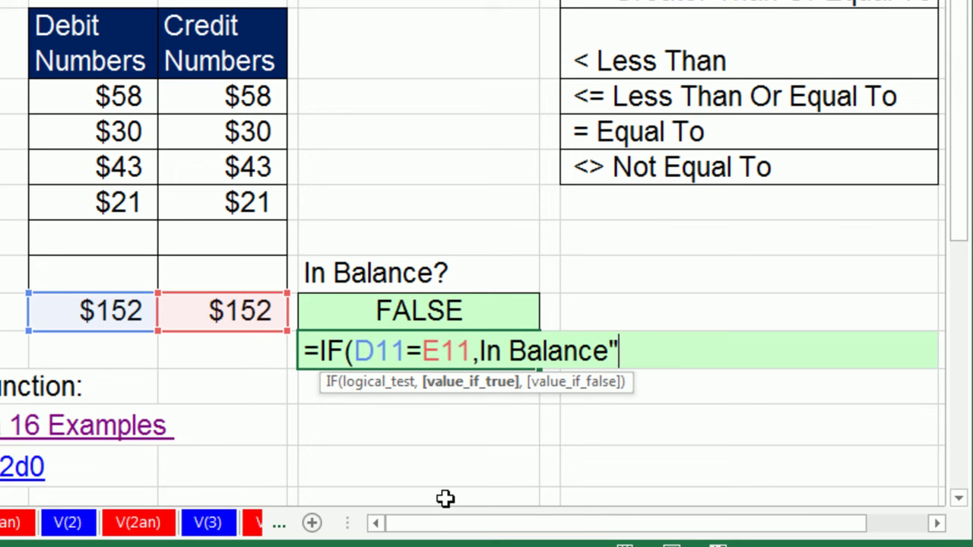
{"action": "left_click", "coordinate": [482, 351]}
{"action": "type", "text": "\""}
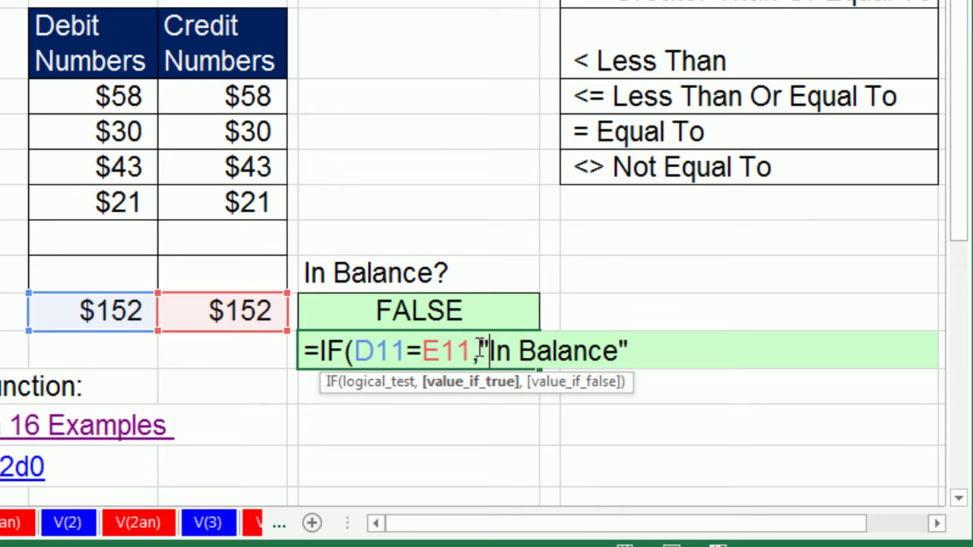
{"action": "left_click", "coordinate": [655, 351]}
{"action": "type", "text": ","}
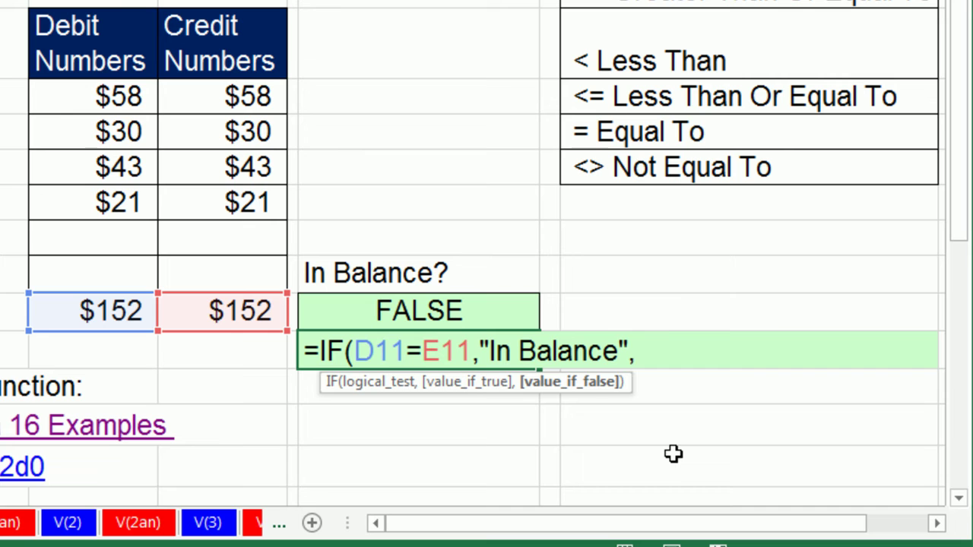
Supply "Not In Balacne" as the value if false, close the parenthesis and enter the IF formula in G12
{"action": "type", "text": "\"Not "}
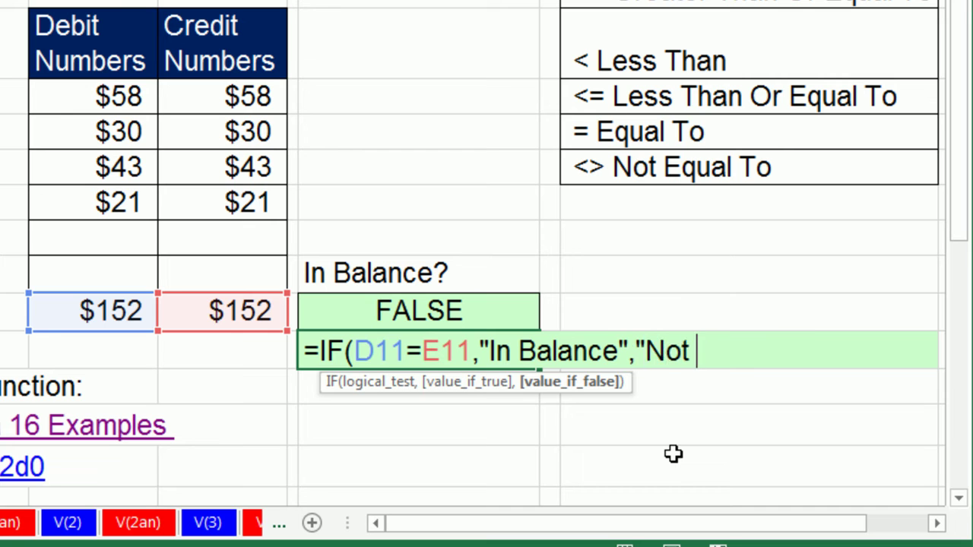
{"action": "type", "text": "In Balacne"}
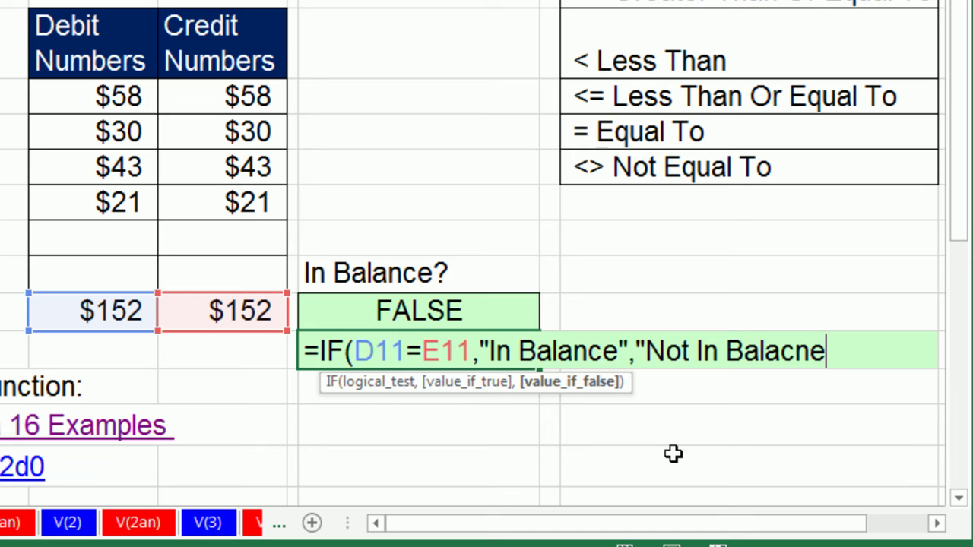
{"action": "type", "text": "\")"}
{"action": "key", "text": "ctrl+Return"}
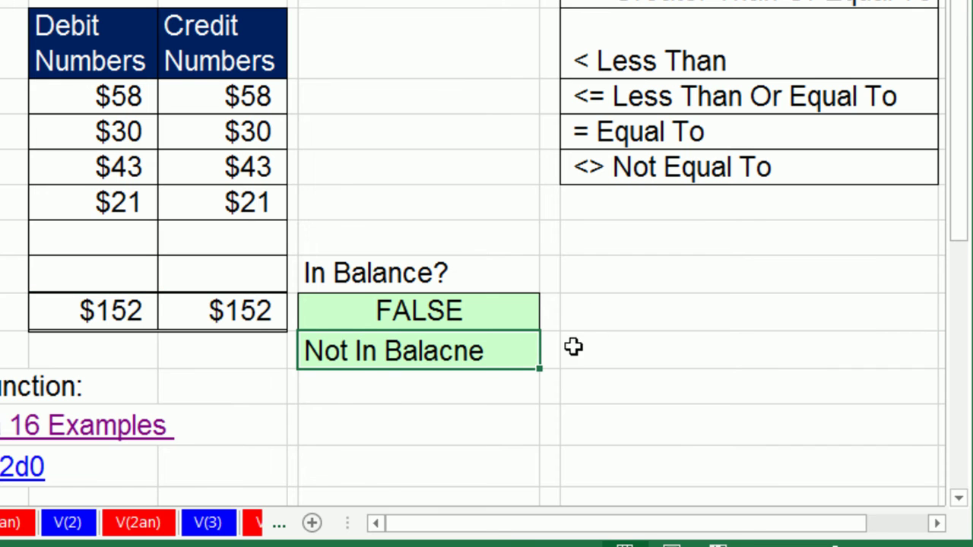
Try a spell check on the range G12:I12 and dismiss the message
{"action": "left_click_drag", "start_coordinate": [679, 363], "coordinate": [474, 349]}
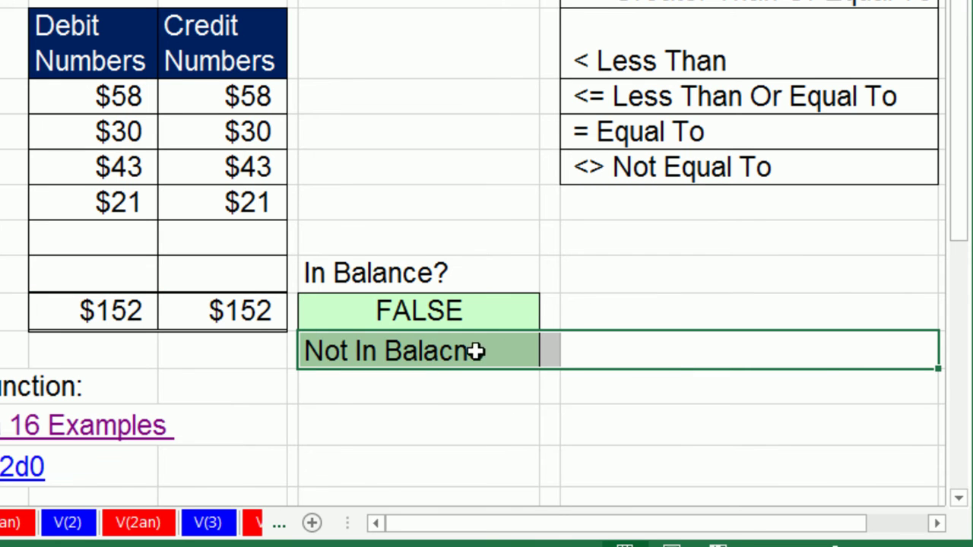
{"action": "key", "text": "F7"}
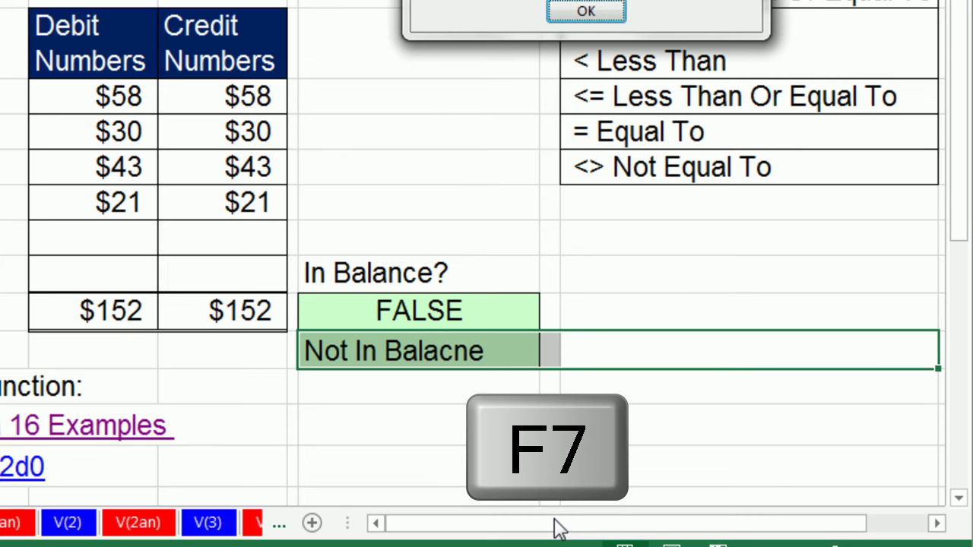
{"action": "left_click_drag", "start_coordinate": [483, 0], "coordinate": [397, 69]}
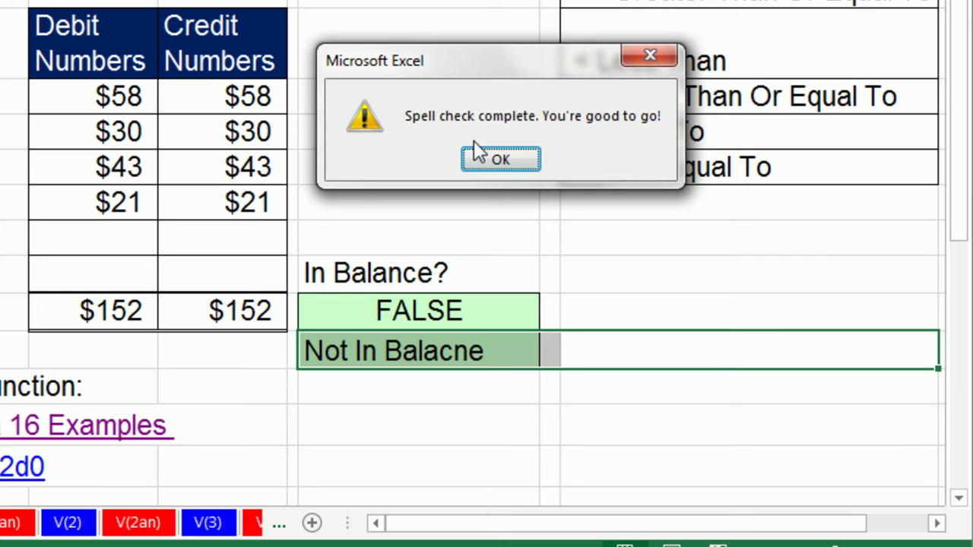
{"action": "key", "text": "Return"}
Spell-check the formula text in G12, cancel the suggestions, and correct the value if false to "Not In Balance"
{"action": "double_click", "coordinate": [484, 361]}
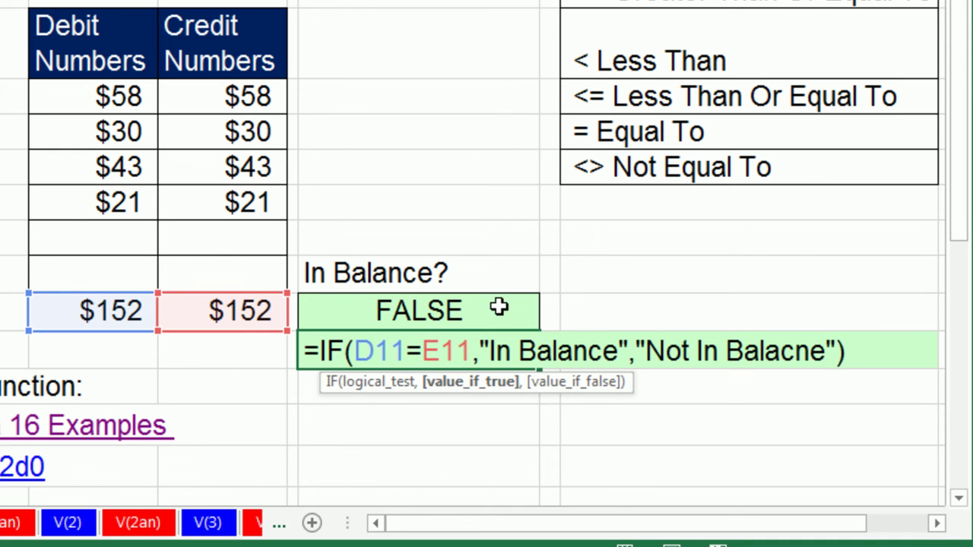
{"action": "key", "text": "F7"}
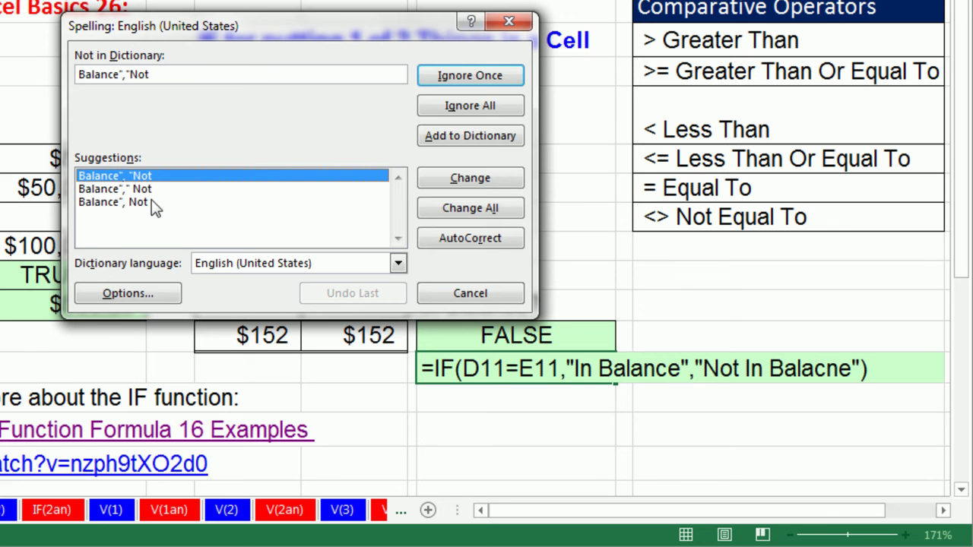
{"action": "key", "text": "Escape"}
{"action": "left_click_drag", "start_coordinate": [808, 370], "coordinate": [838, 370]}
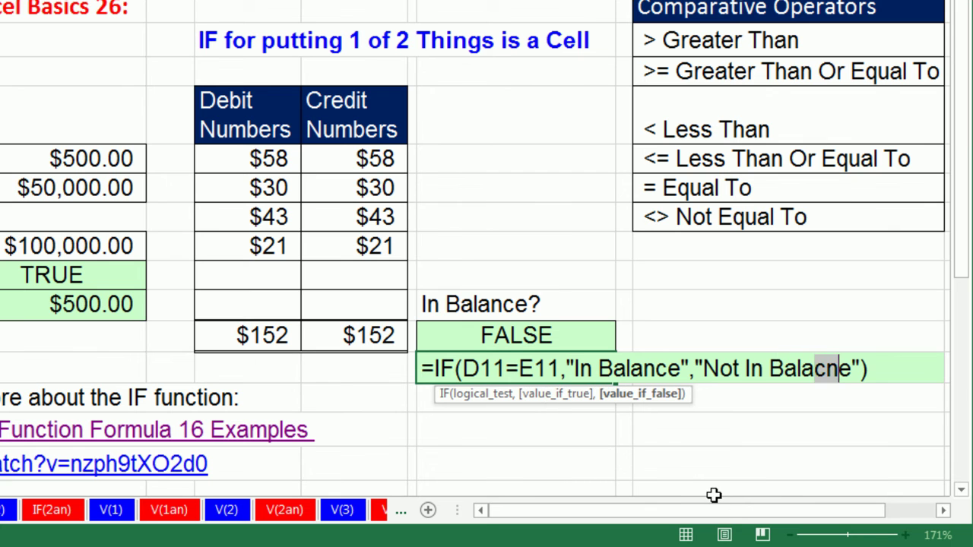
{"action": "type", "text": "nc"}
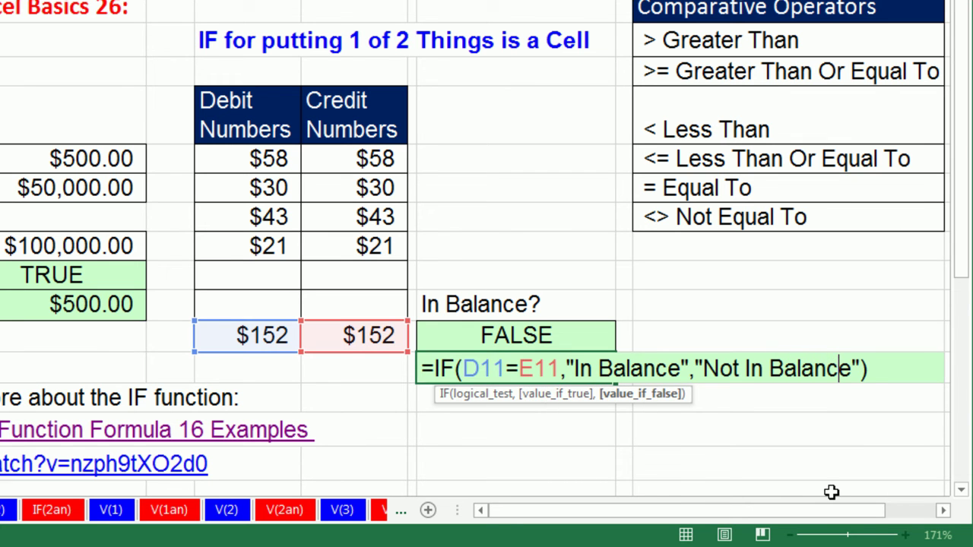
{"action": "key", "text": "Return"}
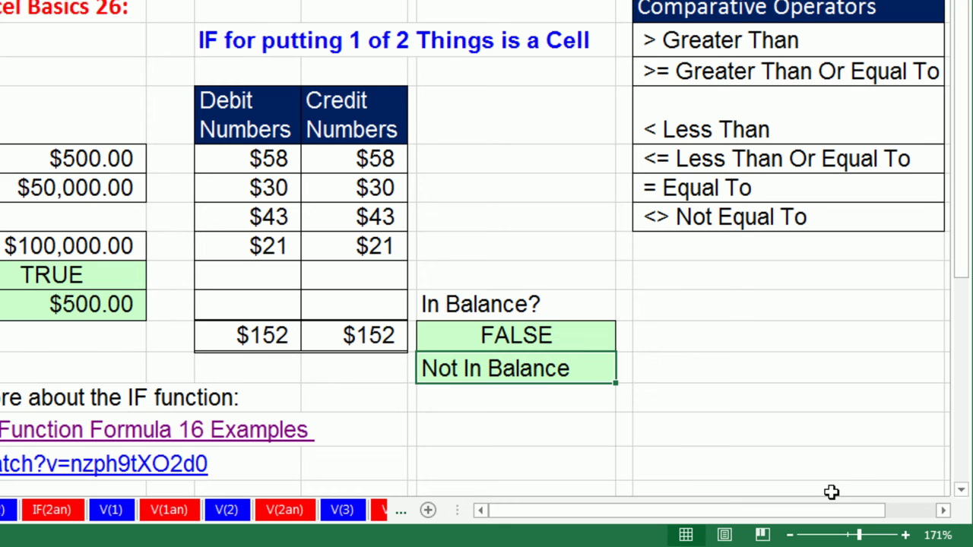
Set the debit number in D8 to 21 and review the IF formula in G12
{"action": "double_click", "coordinate": [254, 250]}
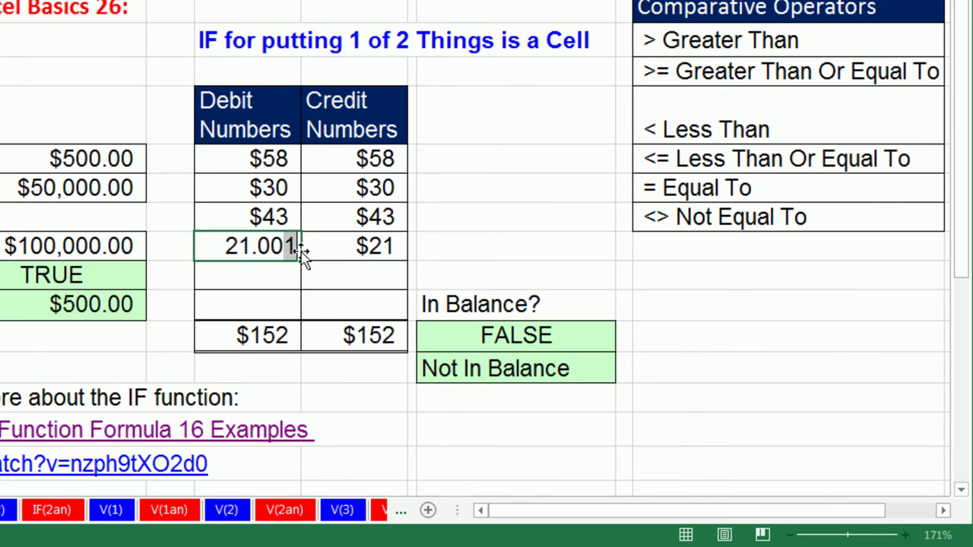
{"action": "key", "text": "Escape"}
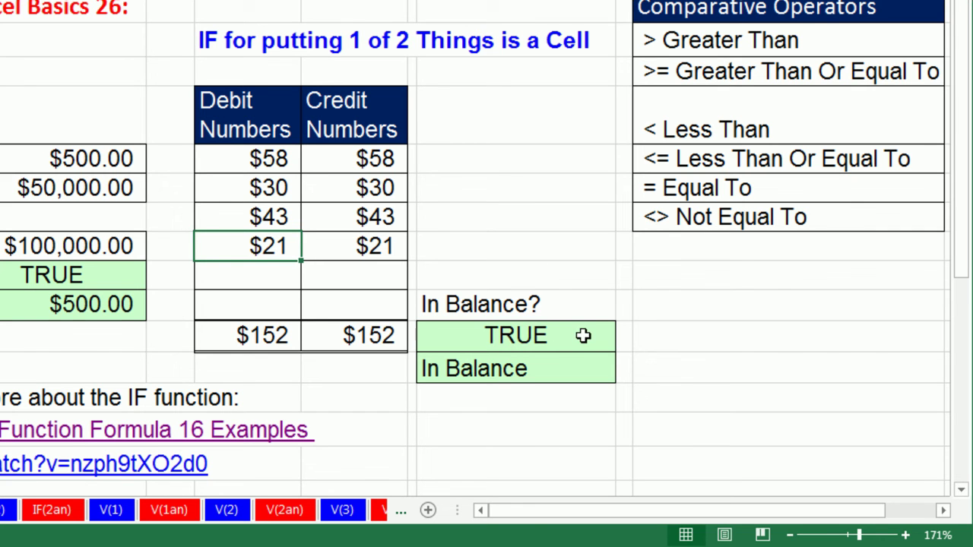
{"action": "left_click", "coordinate": [549, 367]}
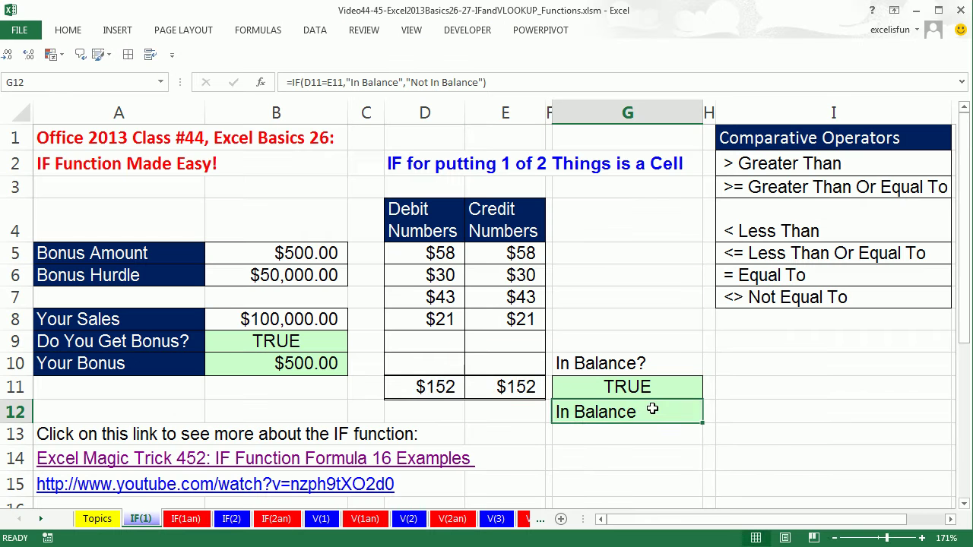
Review the IF formulas in G12 and B10 without changing them
{"action": "double_click", "coordinate": [653, 409]}
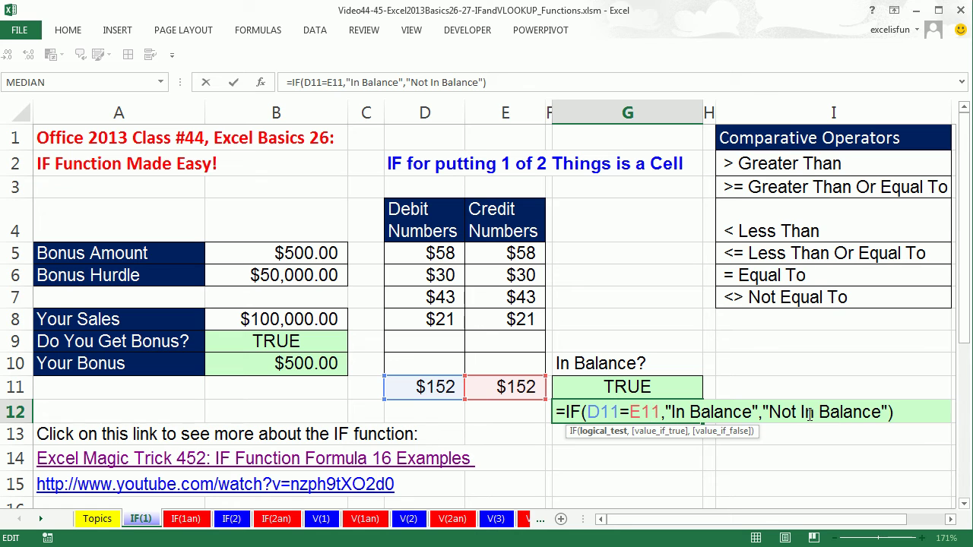
{"action": "key", "text": "Escape"}
{"action": "double_click", "coordinate": [303, 363]}
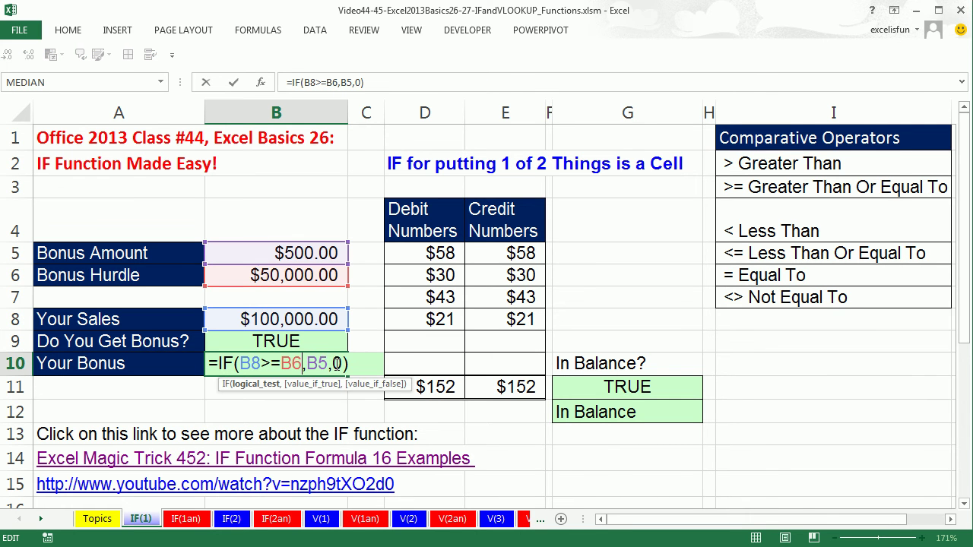
{"action": "key", "text": "Escape"}
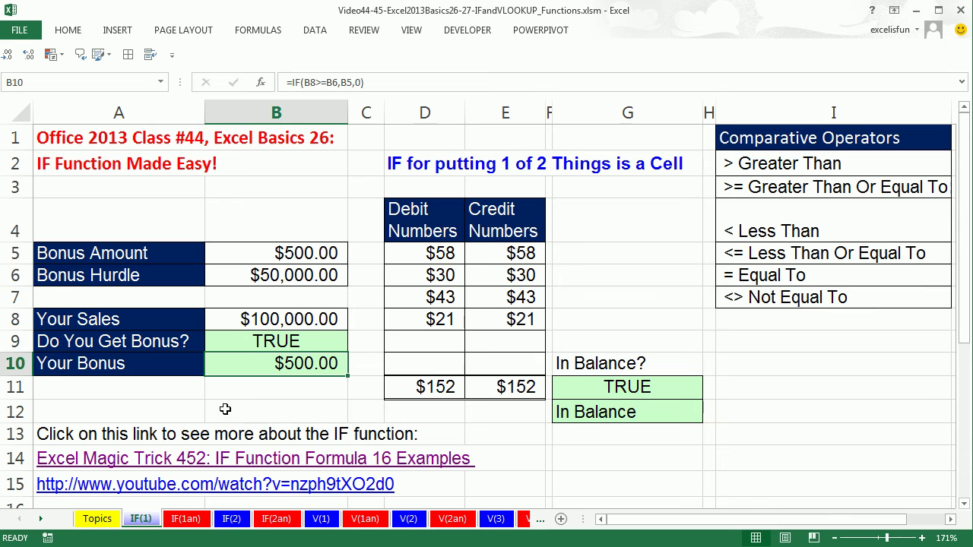
On the IF(2) sheet, enter the logical formula =B3>=$B$9 in C3 with an absolute reference to the bonus hurdle
{"action": "left_click", "coordinate": [232, 519]}
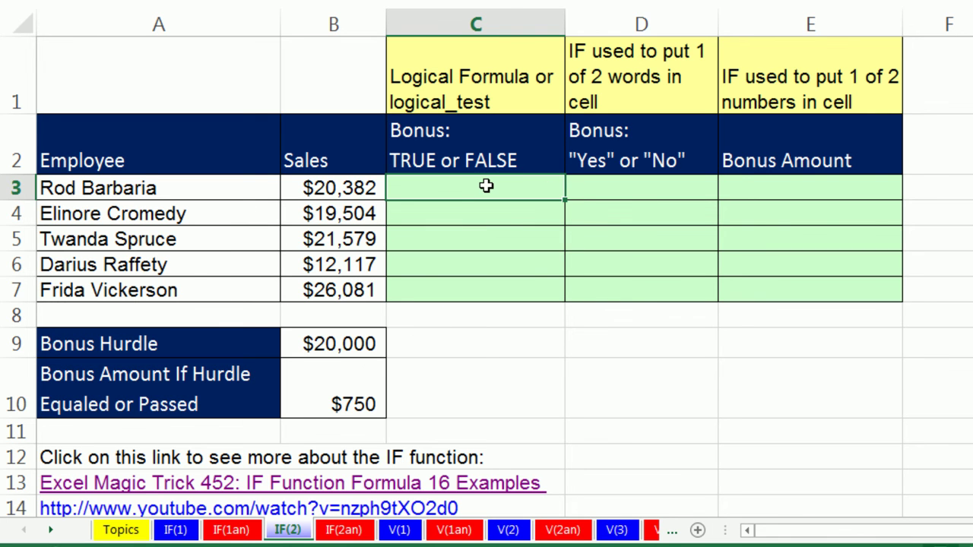
{"action": "type", "text": "="}
{"action": "key", "text": "Left"}
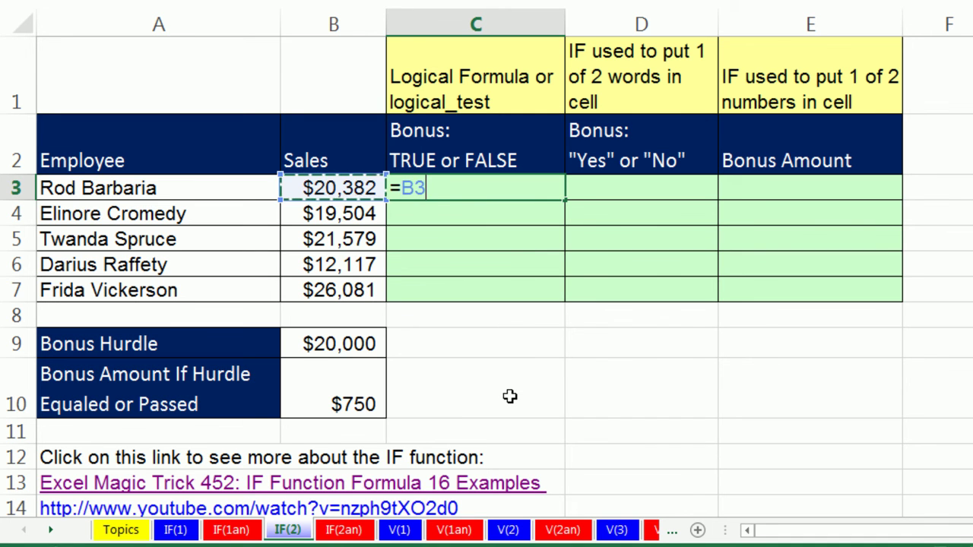
{"action": "type", "text": ">="}
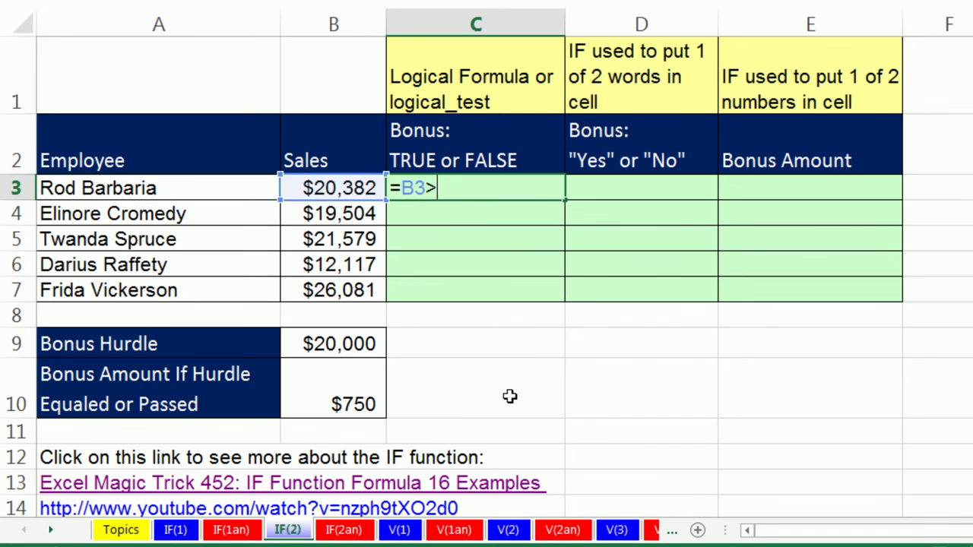
{"action": "left_click", "coordinate": [346, 351]}
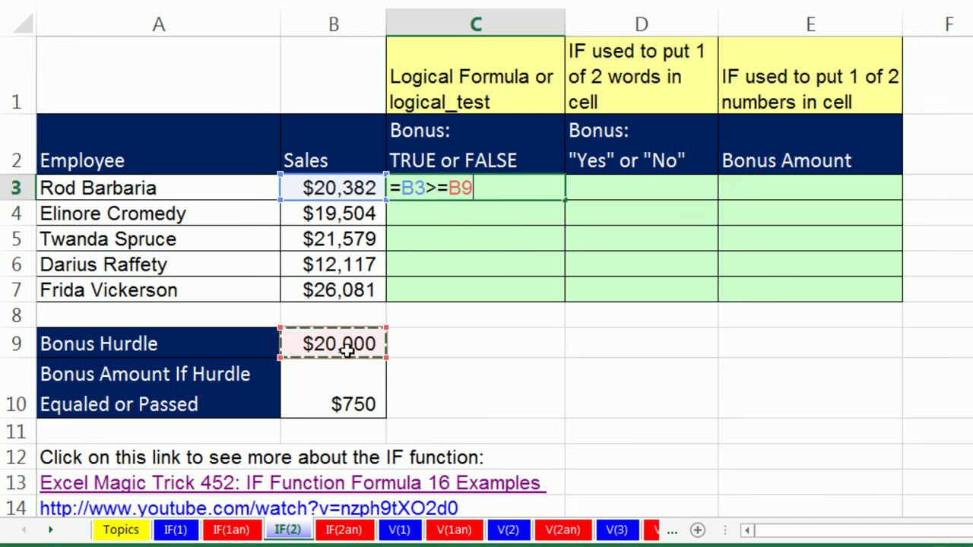
{"action": "key", "text": "F4"}
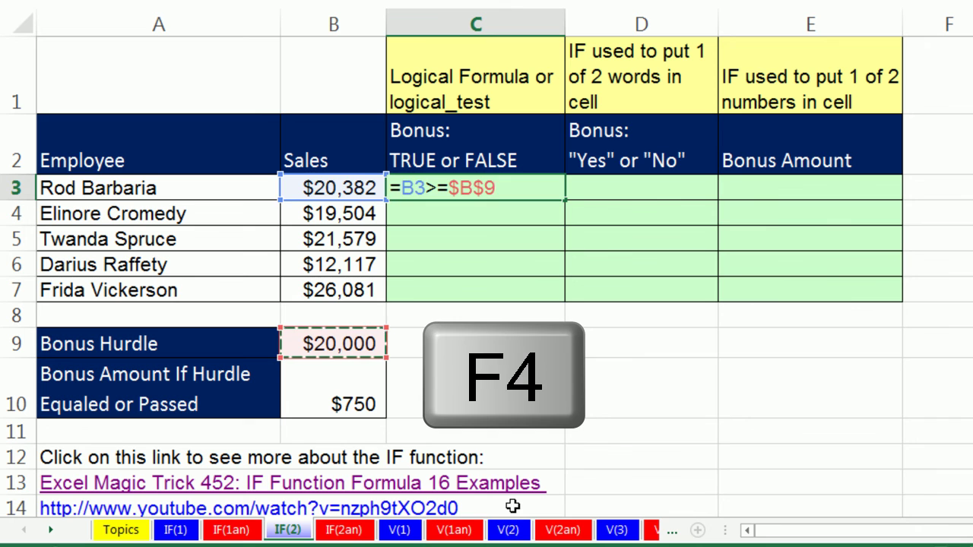
{"action": "key", "text": "ctrl+Return"}
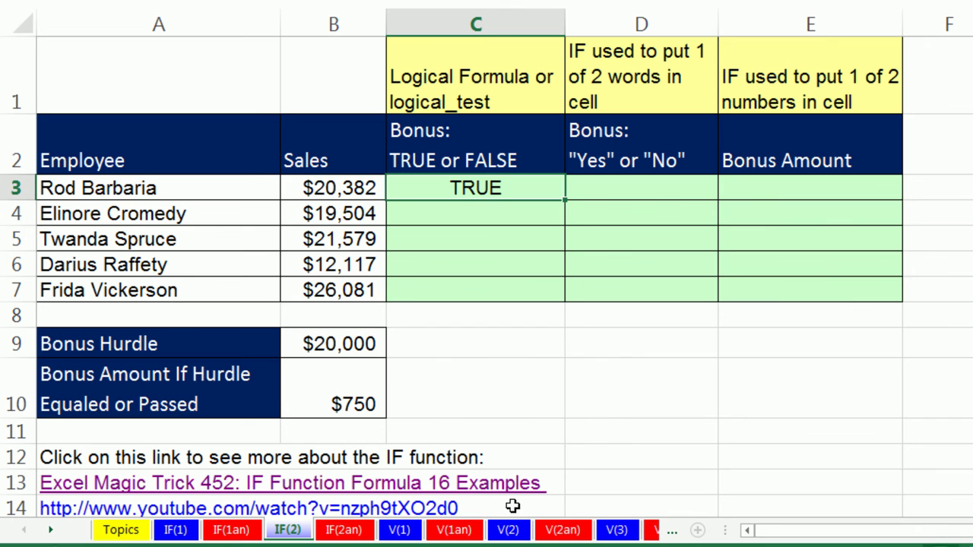
Copy the logical formula in C3 down through C7 and check the cell references in C7
{"action": "double_click", "coordinate": [563, 203]}
{"action": "left_click", "coordinate": [540, 287]}
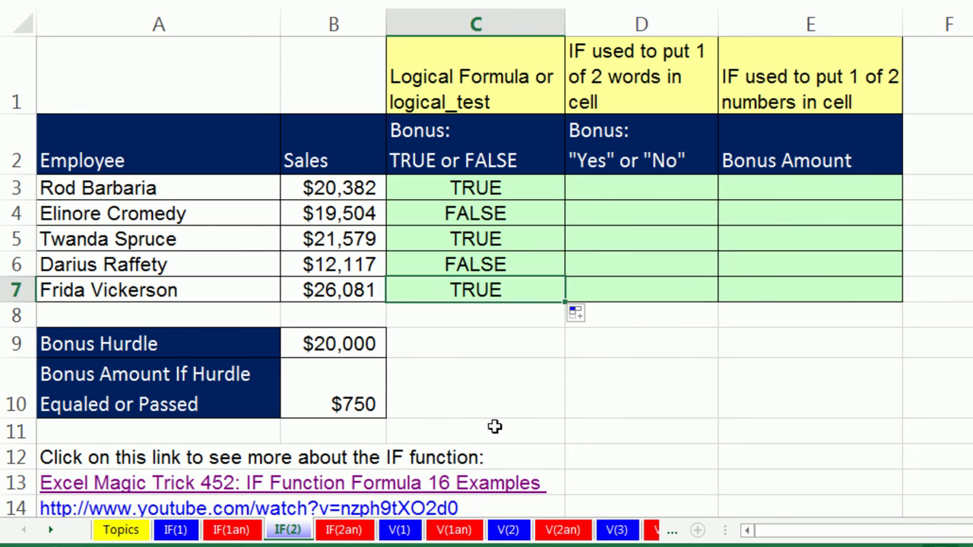
{"action": "key", "text": "F2"}
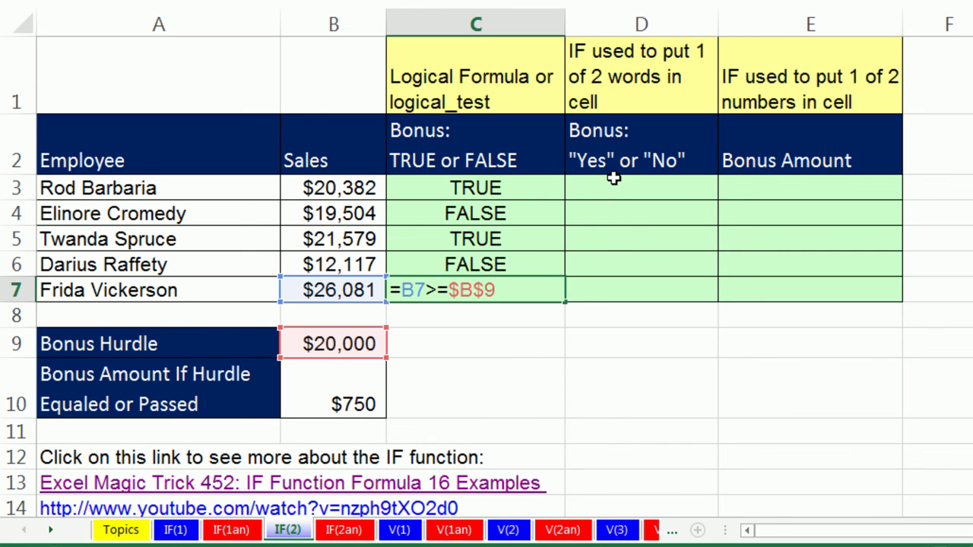
{"action": "key", "text": "ctrl+Return"}
Start an IF formula in D3 with the logical test B3>=$B$9
{"action": "left_click", "coordinate": [617, 190]}
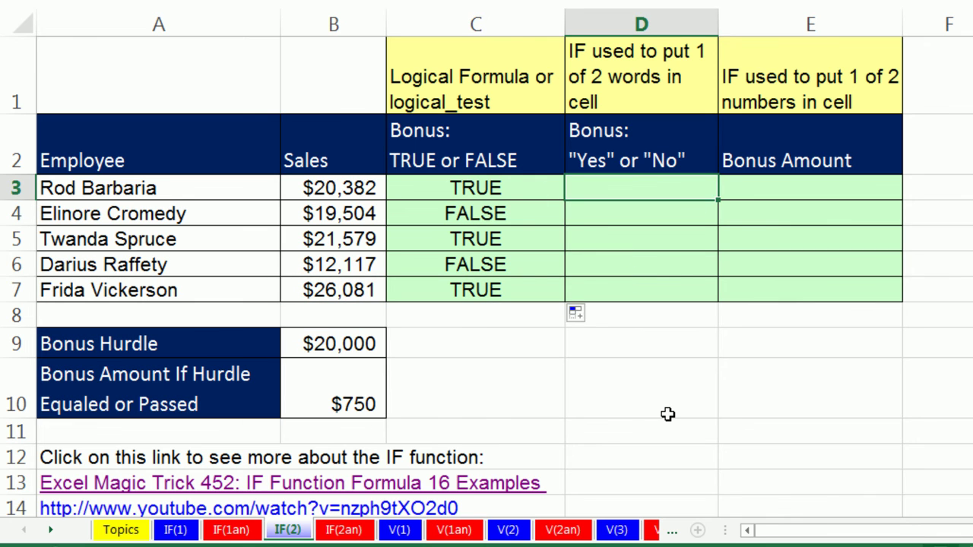
{"action": "type", "text": "=if"}
{"action": "key", "text": "Tab"}
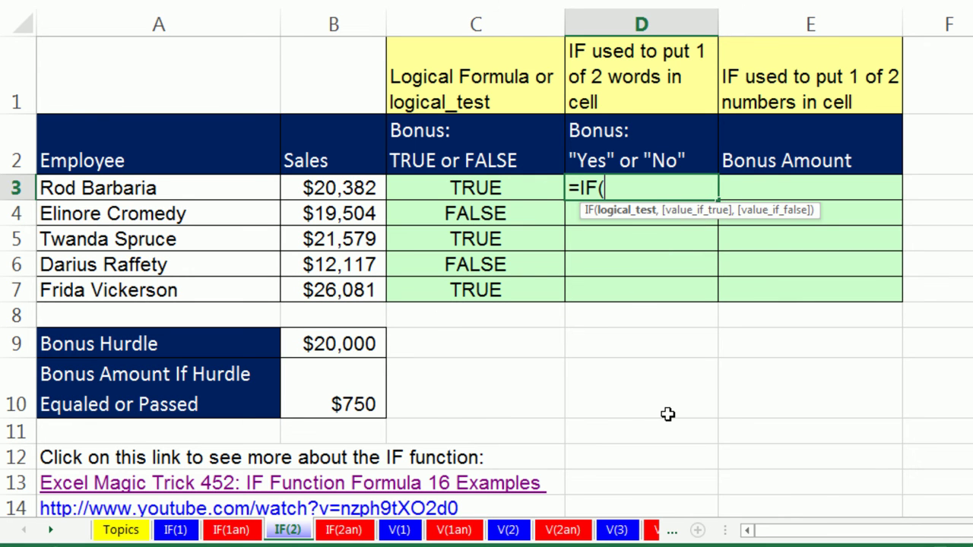
{"action": "left_click", "coordinate": [320, 190]}
{"action": "type", "text": ">="}
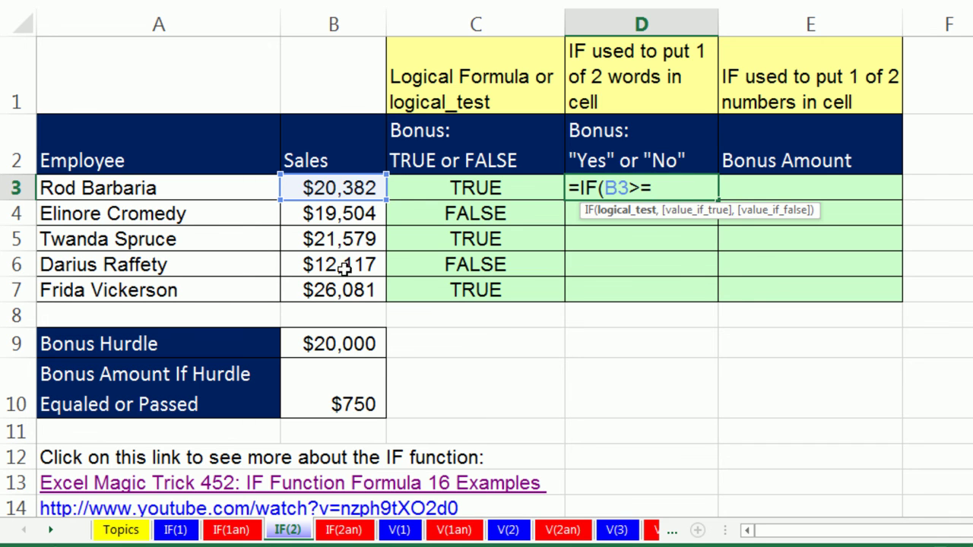
{"action": "left_click", "coordinate": [337, 344]}
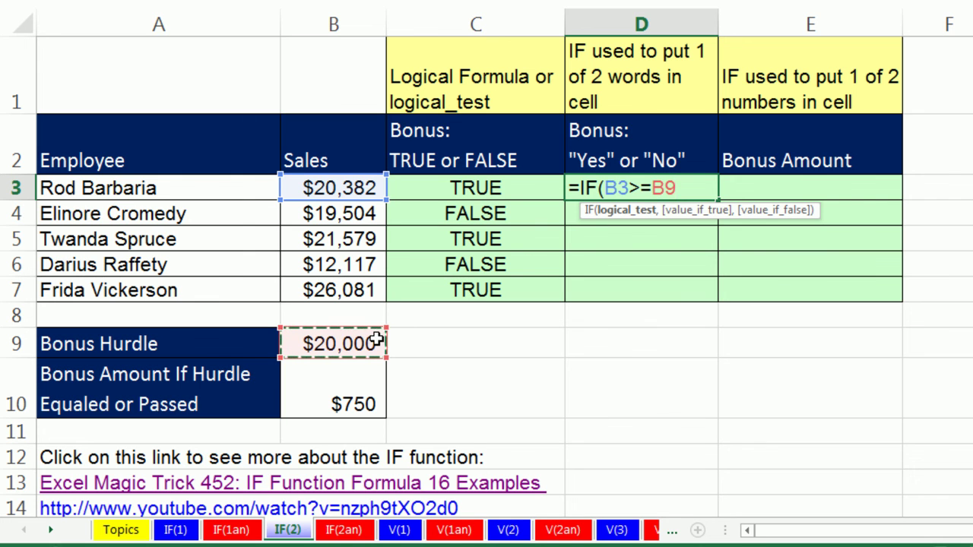
{"action": "key", "text": "F4"}
{"action": "key", "text": "F4"}
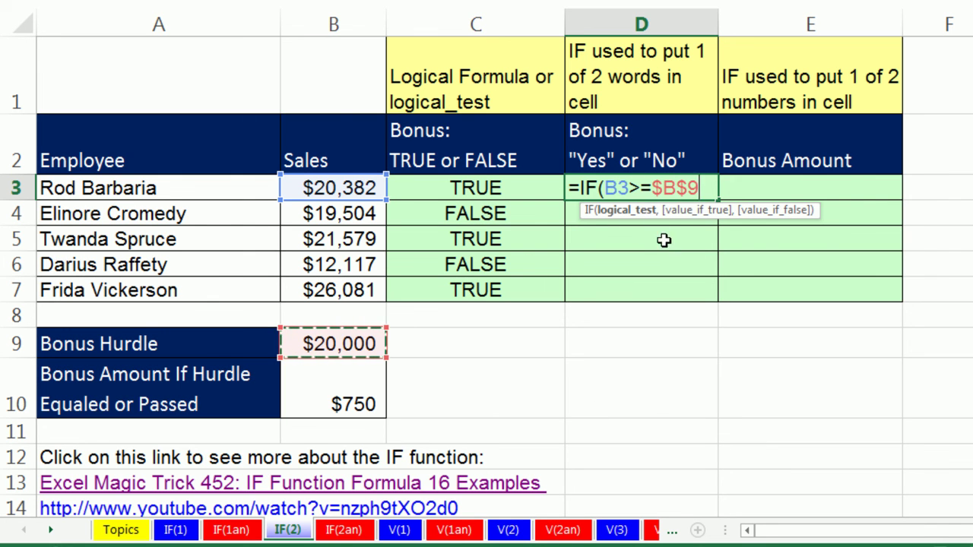
Supply "Yes" as the value if true and "No" as the value if false, and enter the formula in D3
{"action": "type", "text": ",\"Yes"}
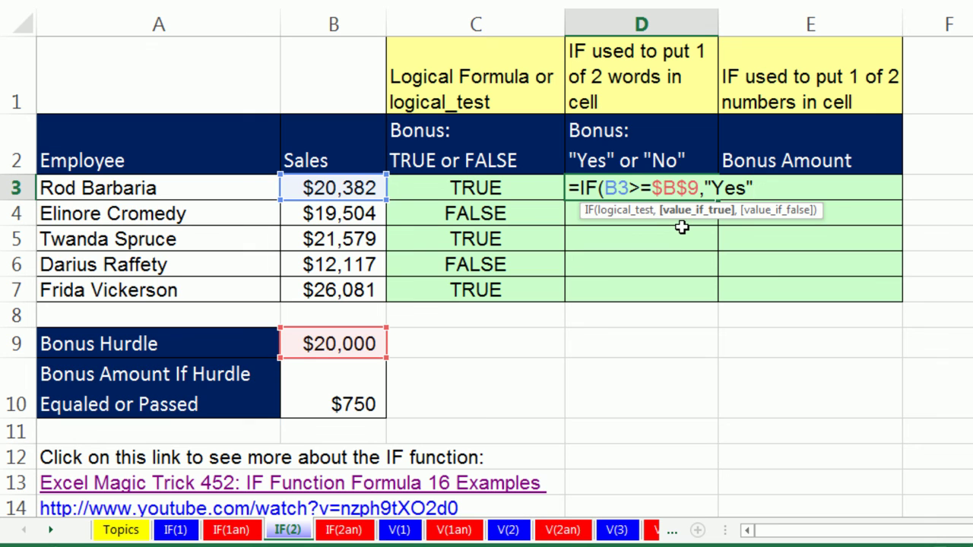
{"action": "type", "text": ","}
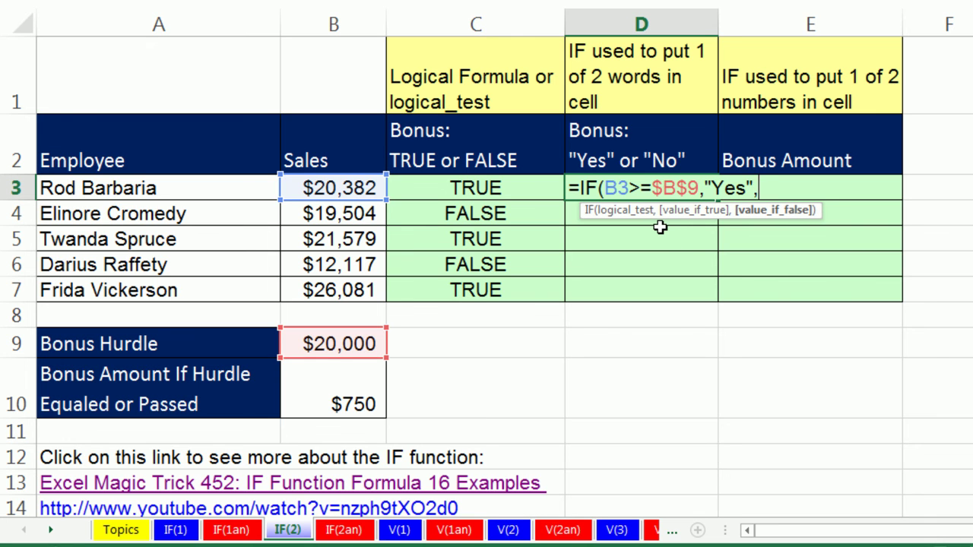
{"action": "type", "text": "\"No\")"}
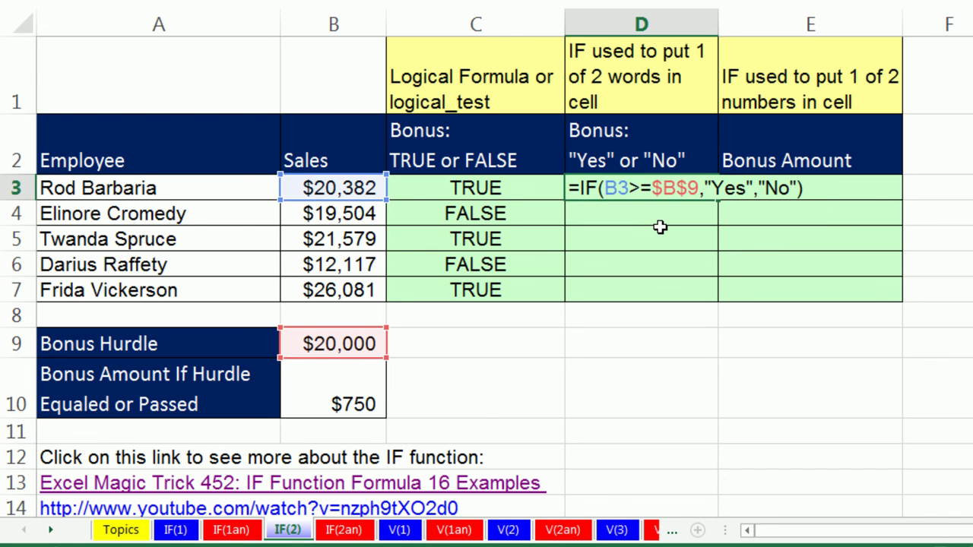
{"action": "key", "text": "ctrl+Return"}
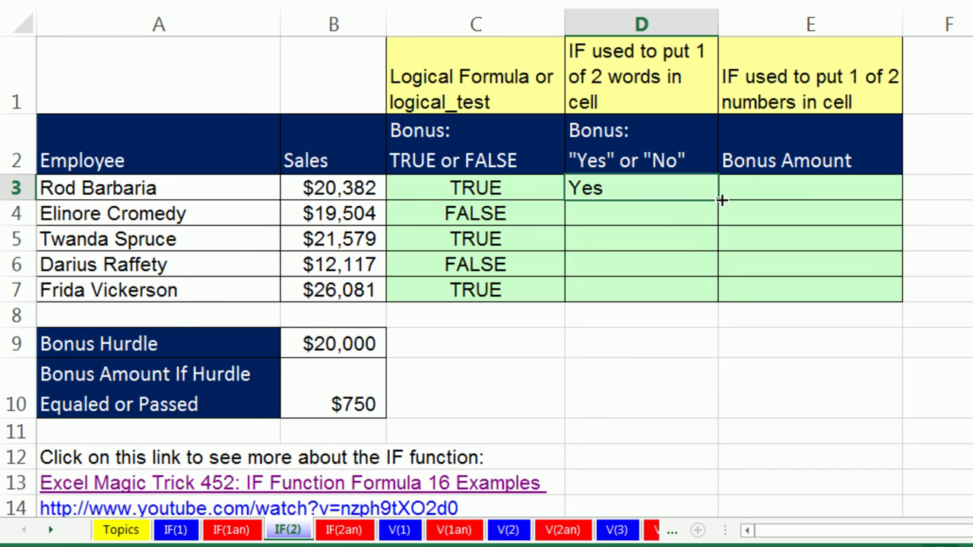
Copy the Yes/No formula in D3 down through D7 and check the cell references in D7
{"action": "left_click_drag", "start_coordinate": [721, 199], "coordinate": [690, 278]}
{"action": "left_click", "coordinate": [686, 285]}
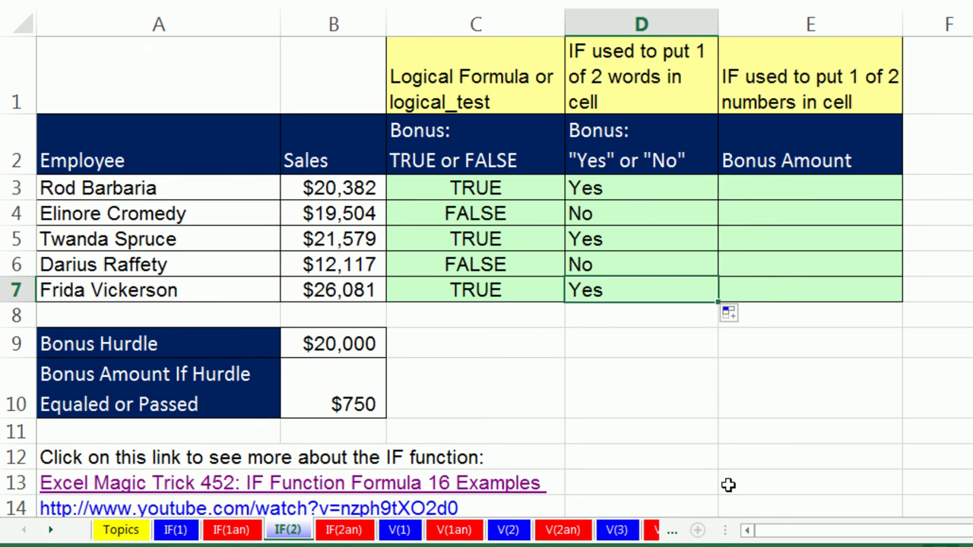
{"action": "key", "text": "F2"}
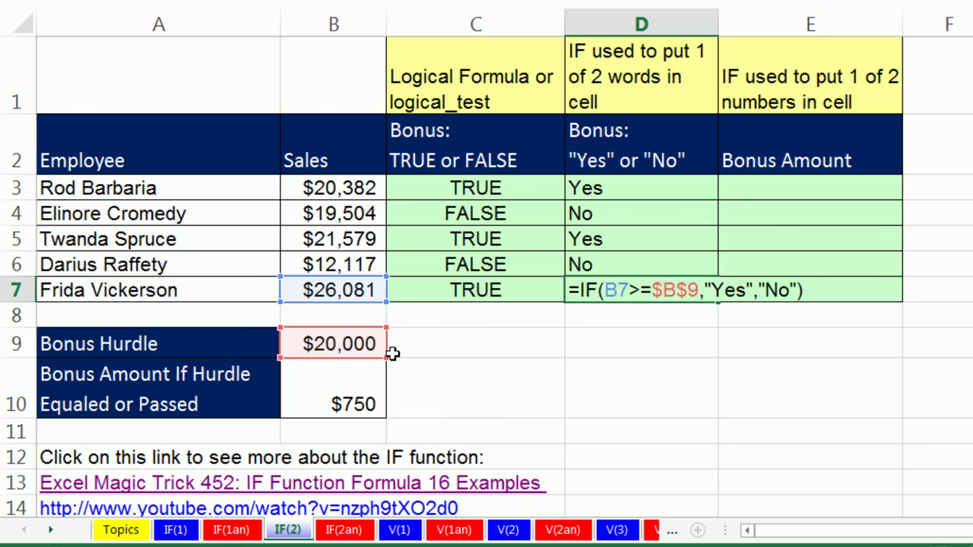
{"action": "key", "text": "Escape"}
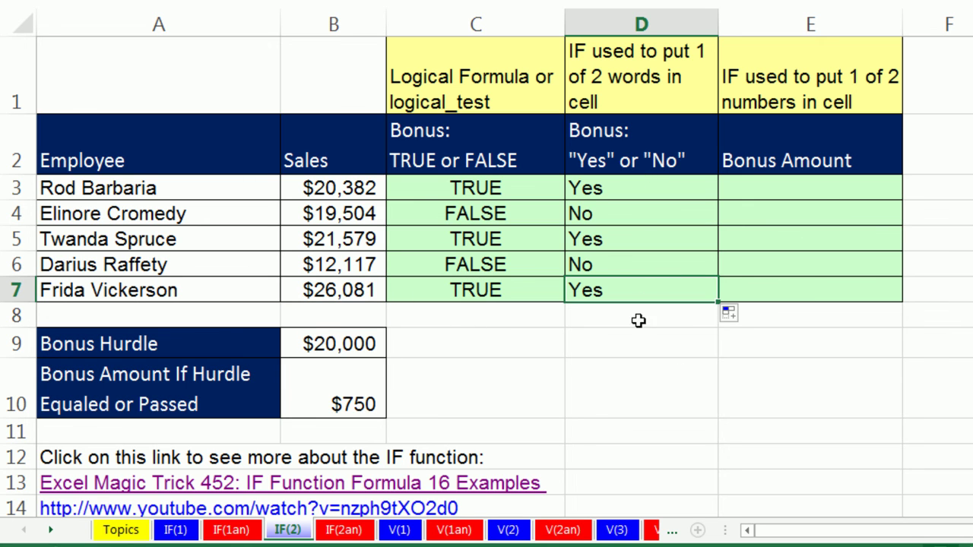
Start an IF formula in E3 with the logical test B3>=$B$9
{"action": "left_click", "coordinate": [748, 187]}
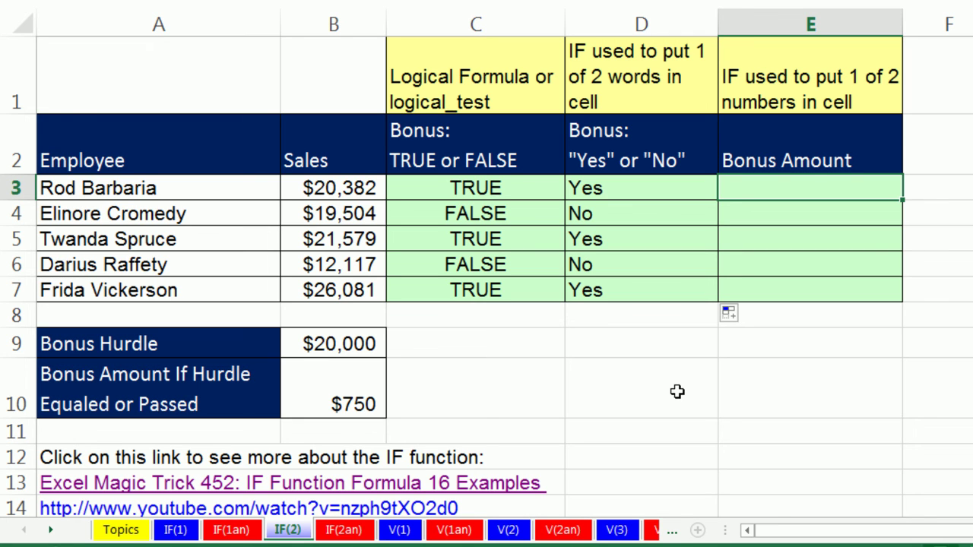
{"action": "type", "text": "=IF("}
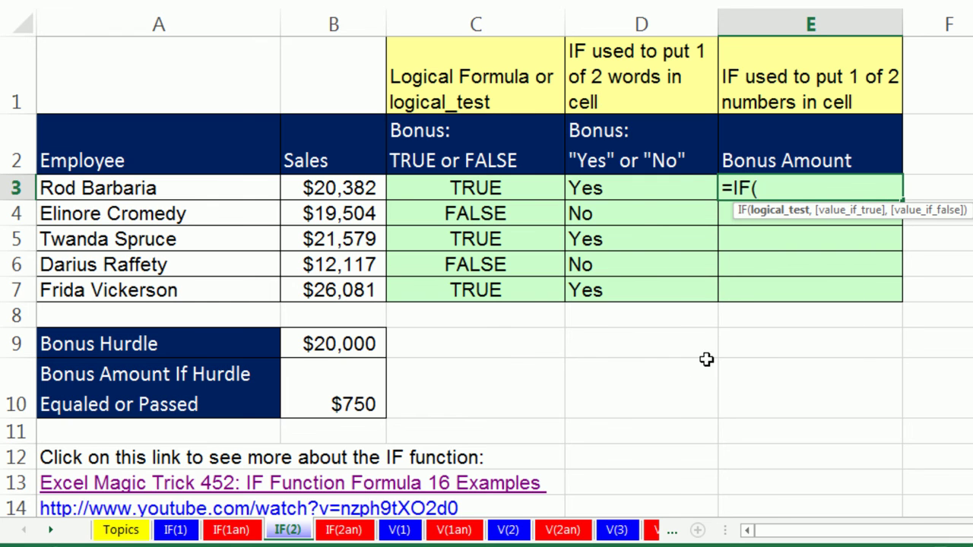
{"action": "left_click", "coordinate": [334, 191]}
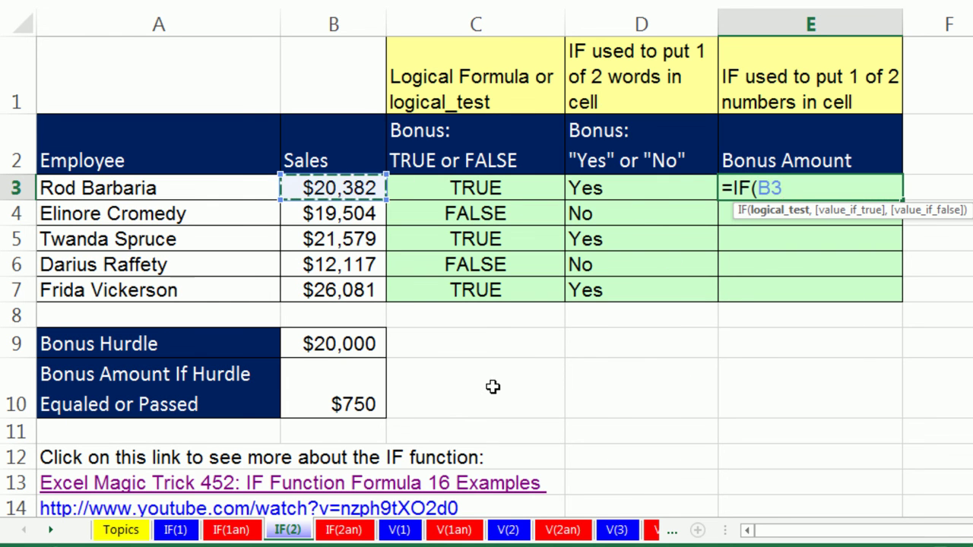
{"action": "type", "text": ">="}
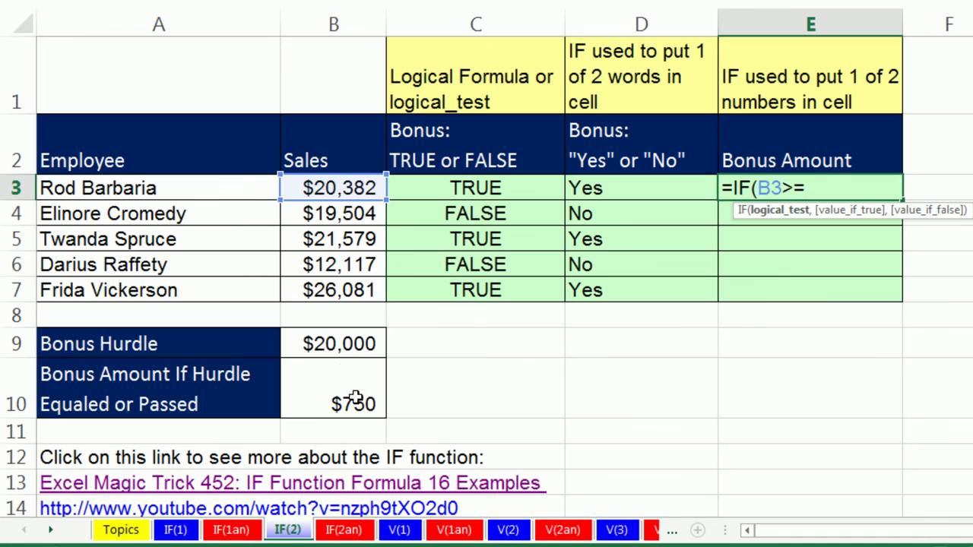
{"action": "left_click", "coordinate": [344, 344]}
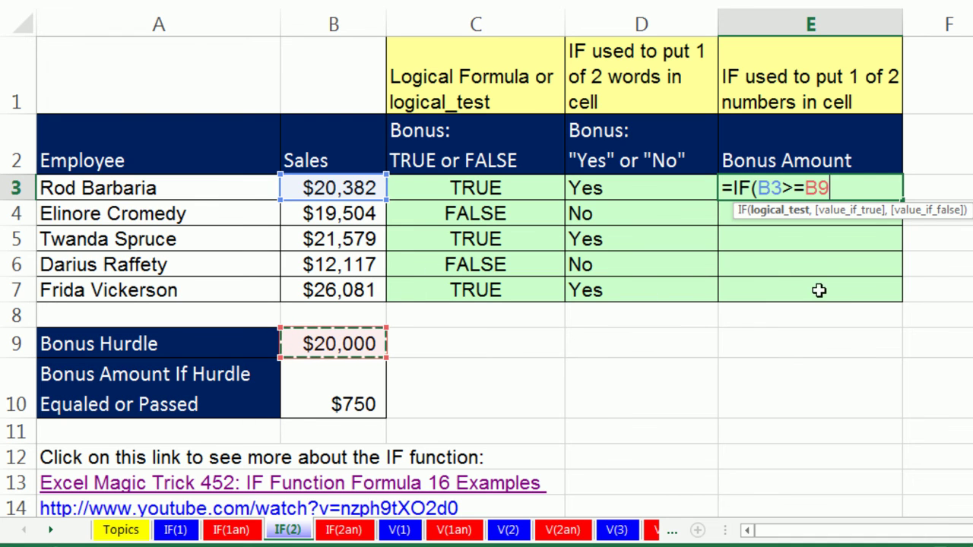
{"action": "key", "text": "F4"}
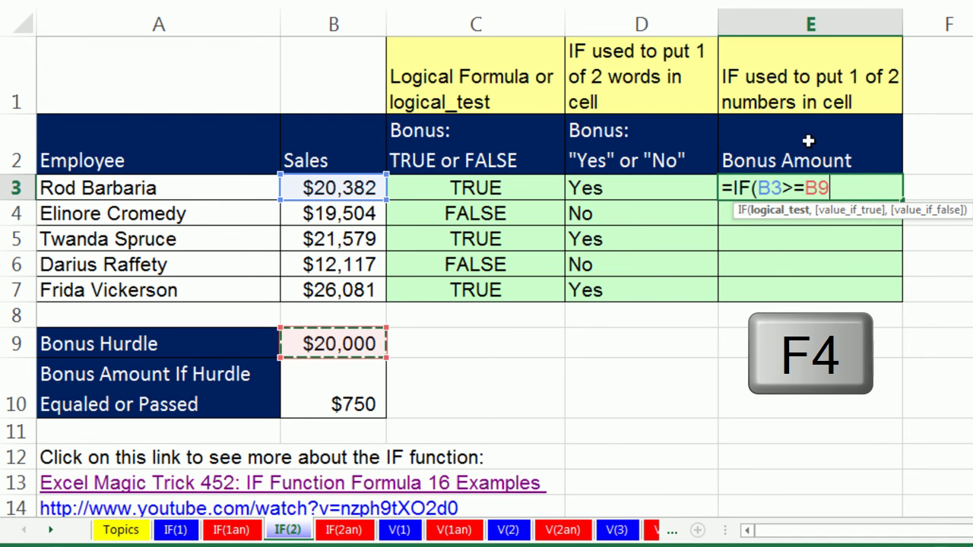
{"action": "key", "text": "F4"}
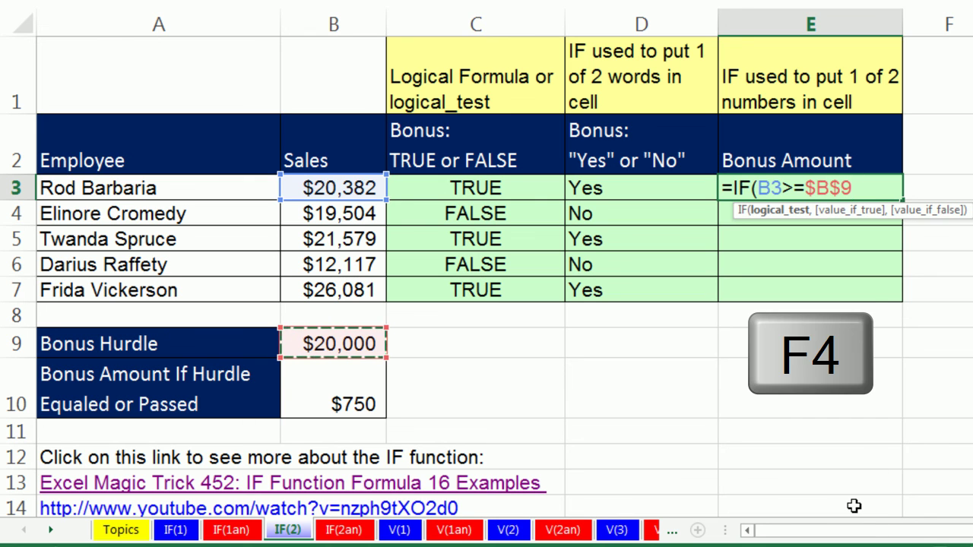
Supply $B$10 as the value if true and 0 as the value if false, and enter the formula in E3
{"action": "type", "text": ","}
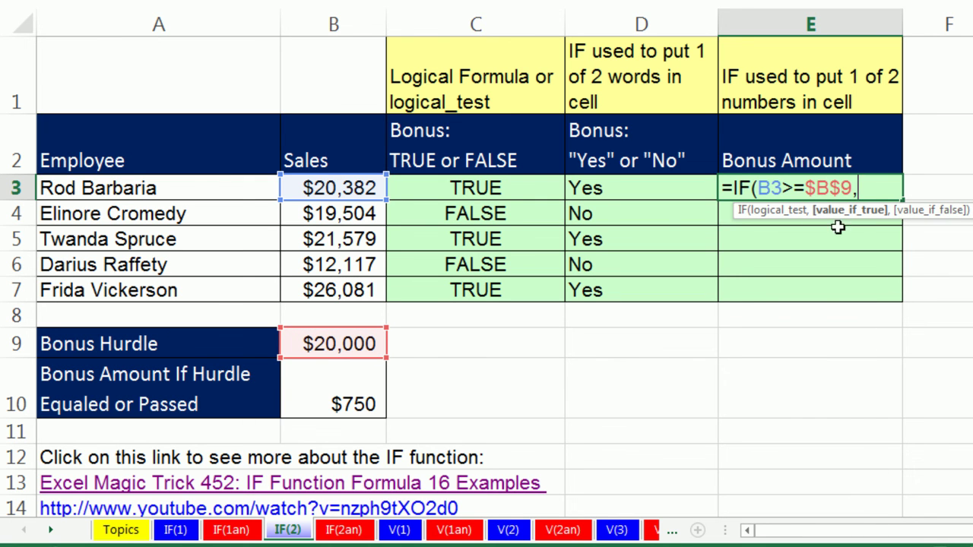
{"action": "left_click", "coordinate": [356, 397]}
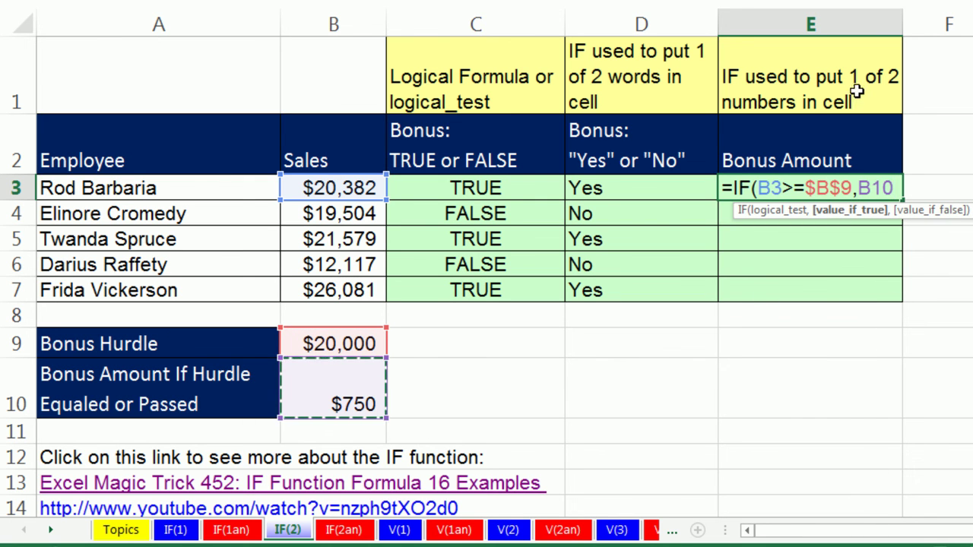
{"action": "key", "text": "F4"}
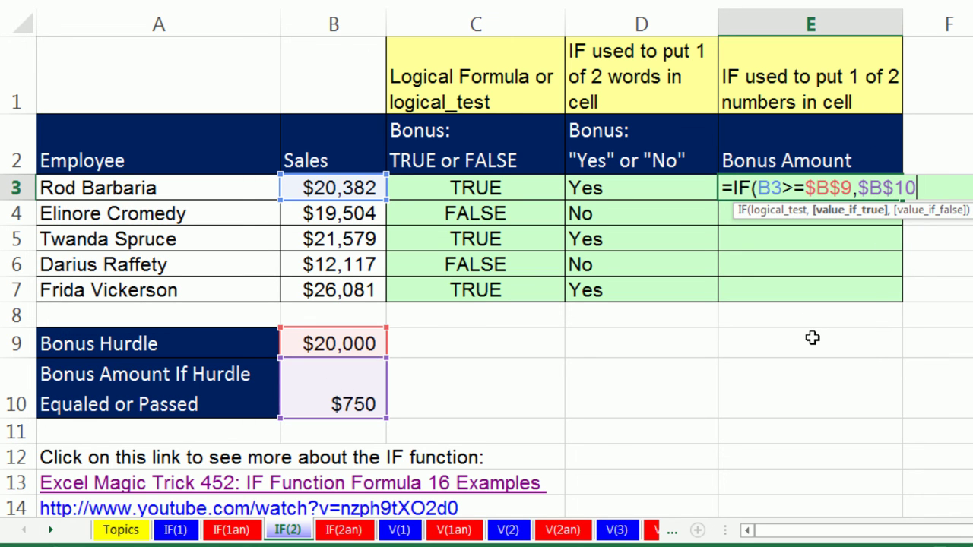
{"action": "type", "text": ",0)"}
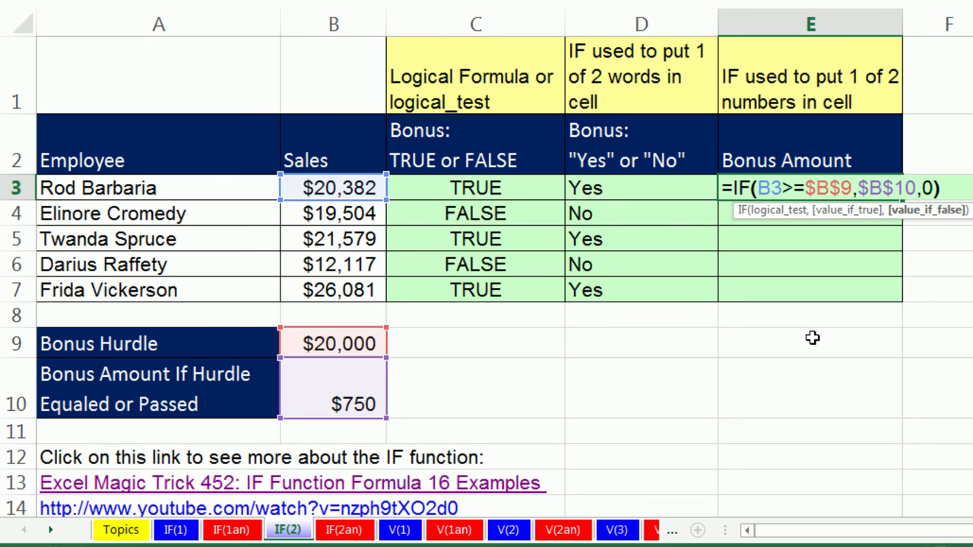
{"action": "key", "text": "ctrl+Return"}
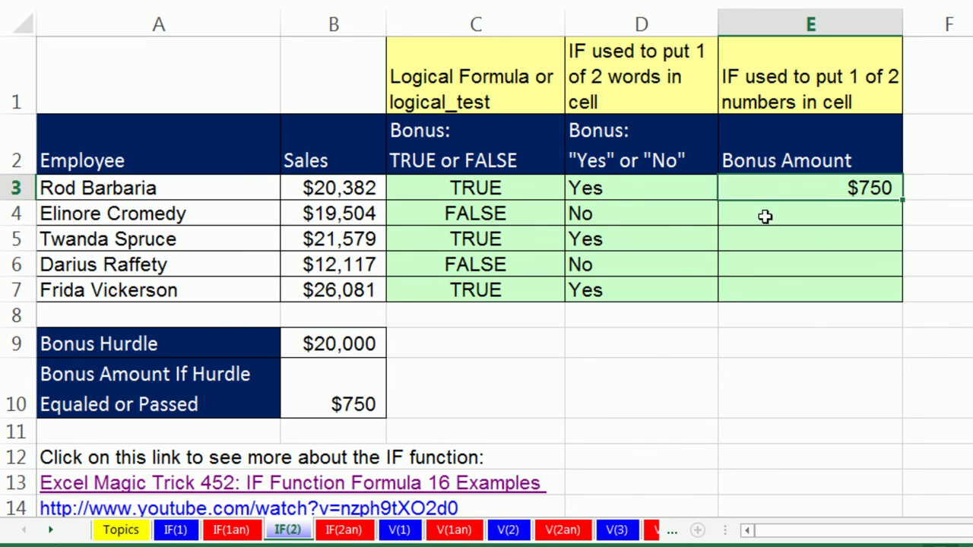
Copy the bonus amount formula in E3 down through E7 and check the cell references in E7
{"action": "double_click", "coordinate": [903, 200]}
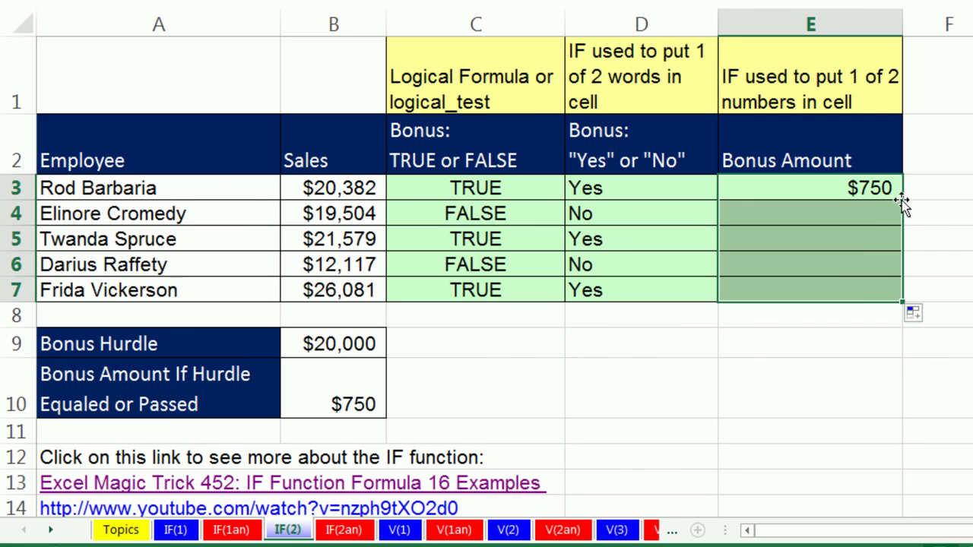
{"action": "left_click", "coordinate": [834, 284]}
{"action": "key", "text": "F2"}
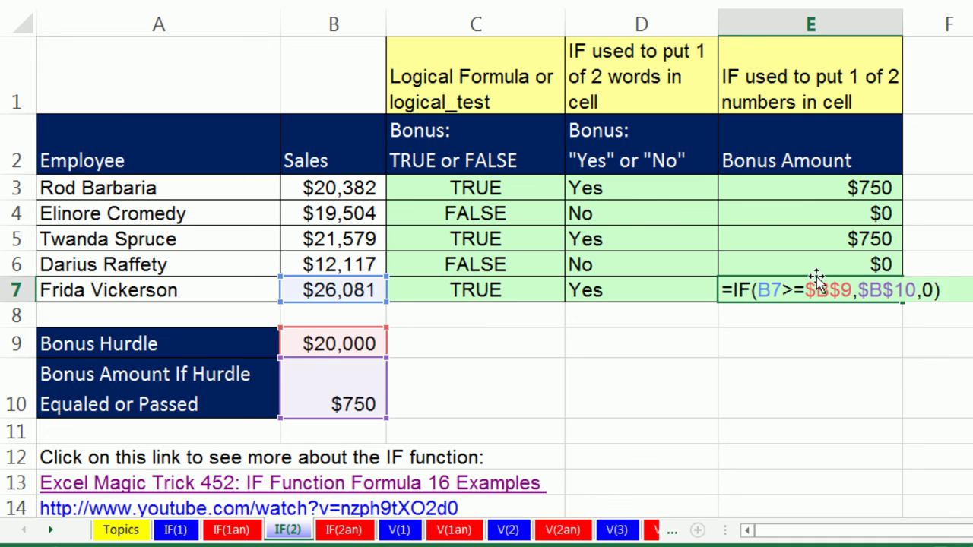
{"action": "key", "text": "ctrl+Return"}
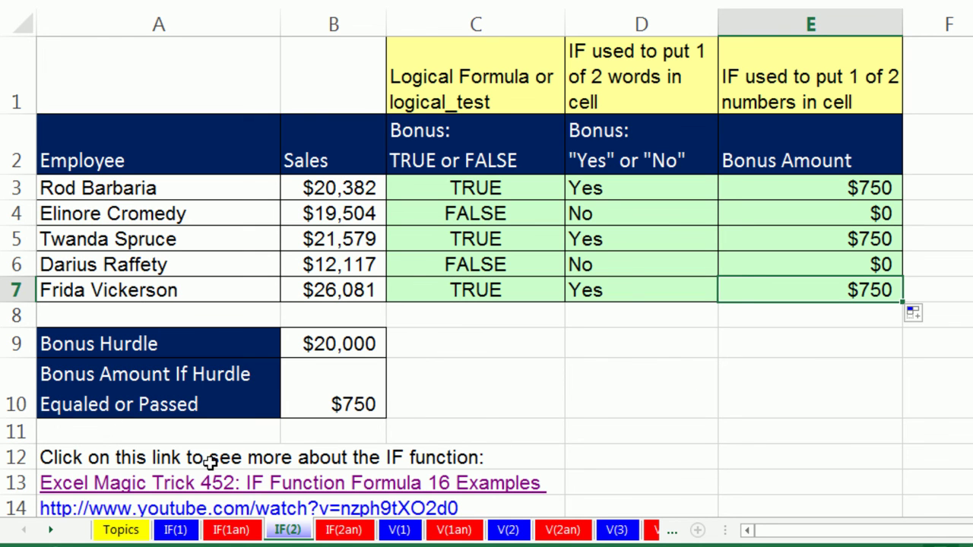
{"action": "scroll", "coordinate": [572, 493], "scroll_direction": "down", "scroll_amount": 2}
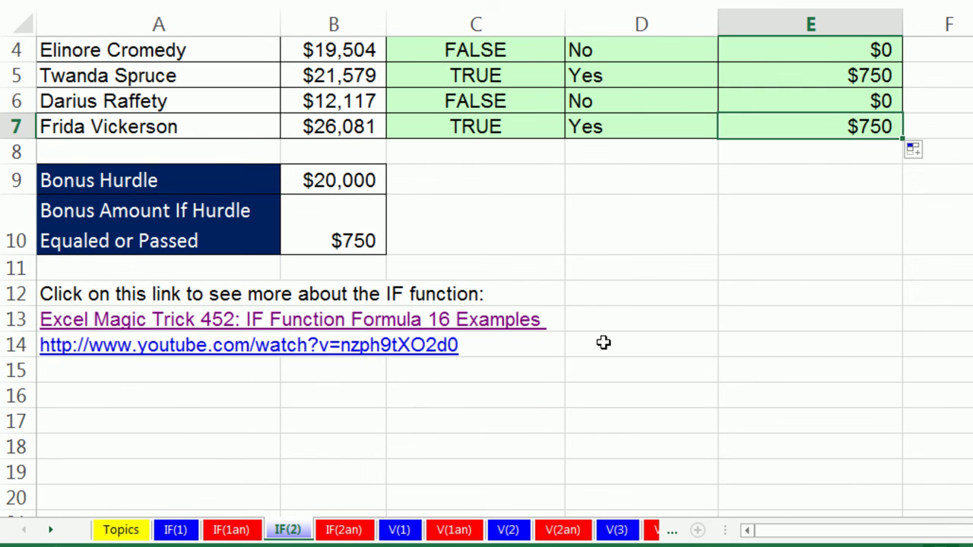
{"action": "scroll", "coordinate": [552, 387], "scroll_direction": "up", "scroll_amount": 1}
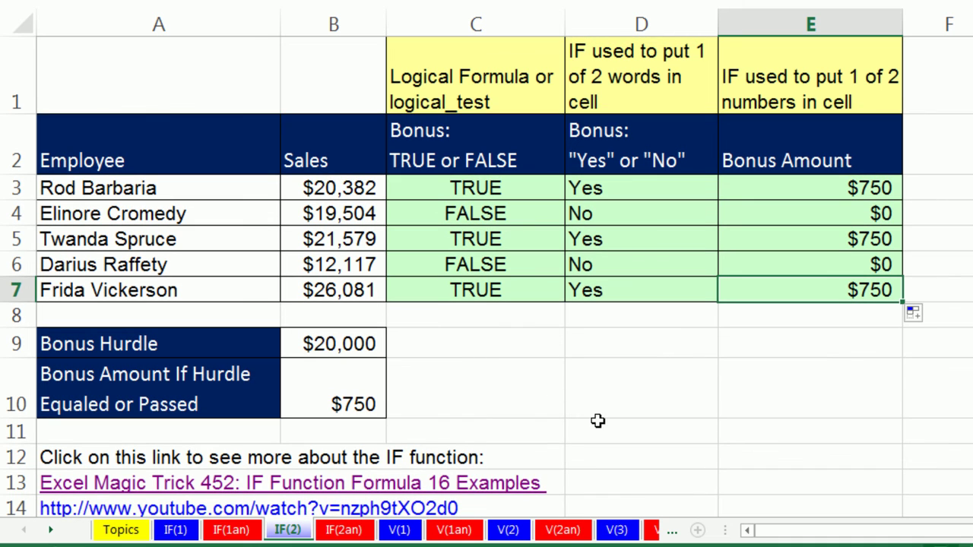